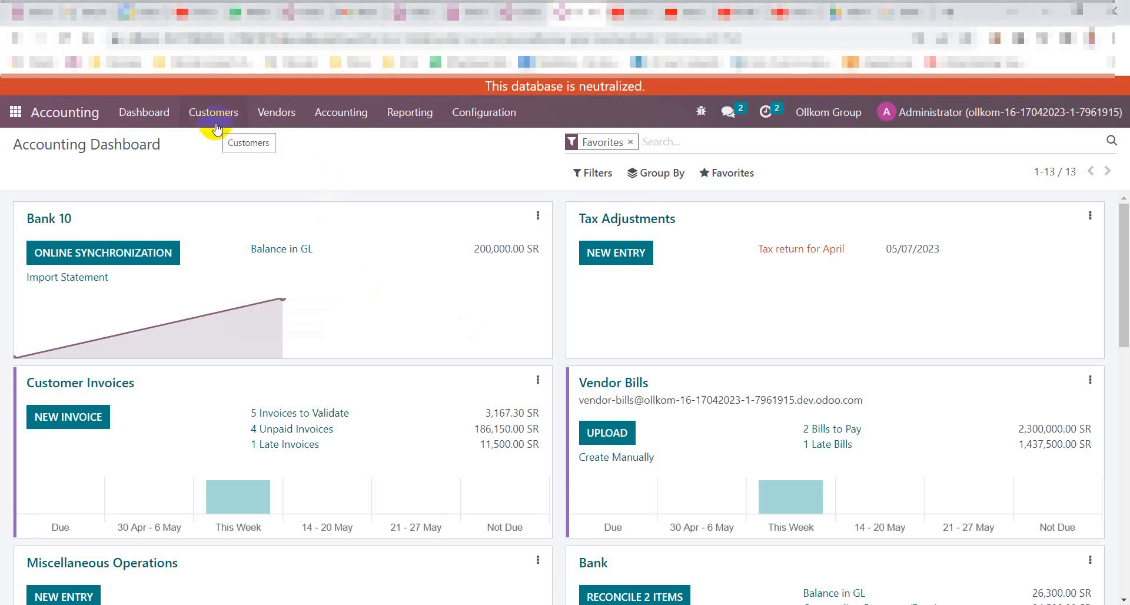
# Step: Browse the Vendors and Customers menus without opening any page
pyautogui.click(276, 115)
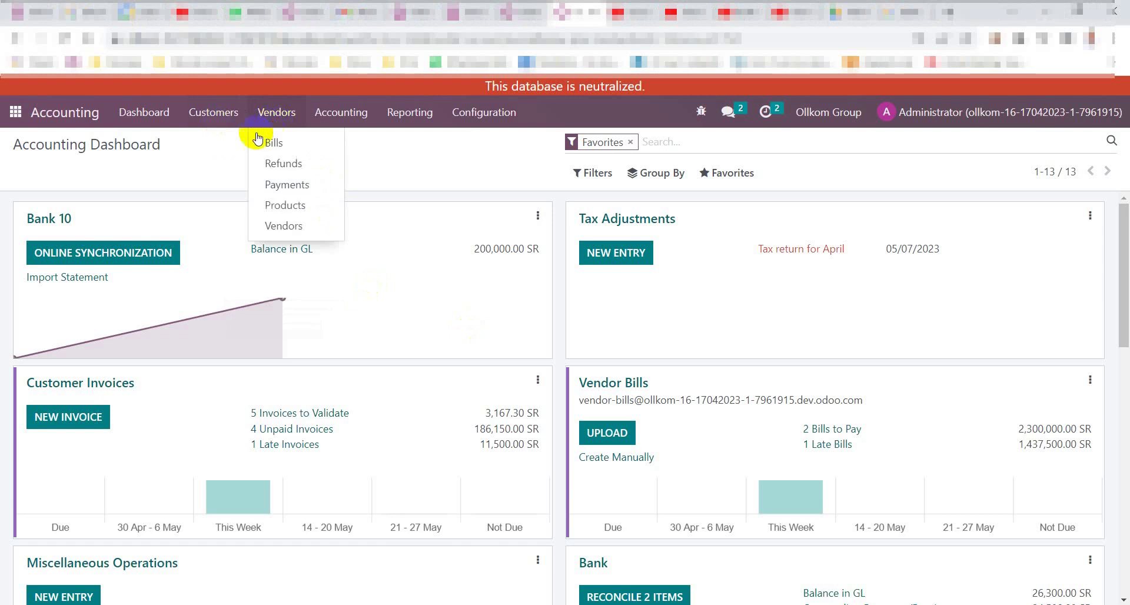
pyautogui.click(380, 169)
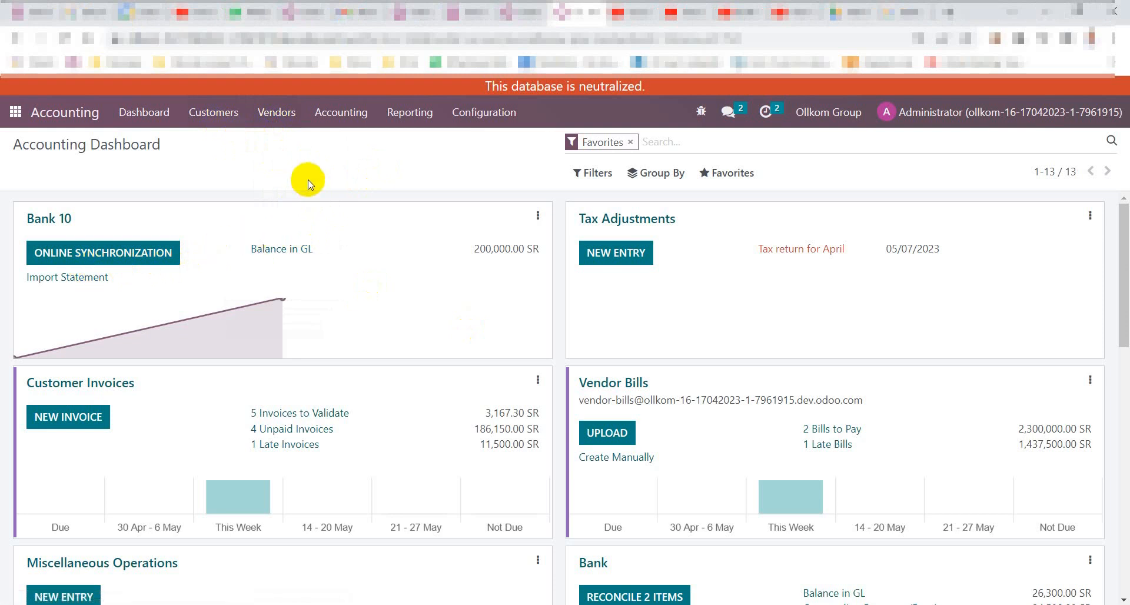
pyautogui.click(220, 115)
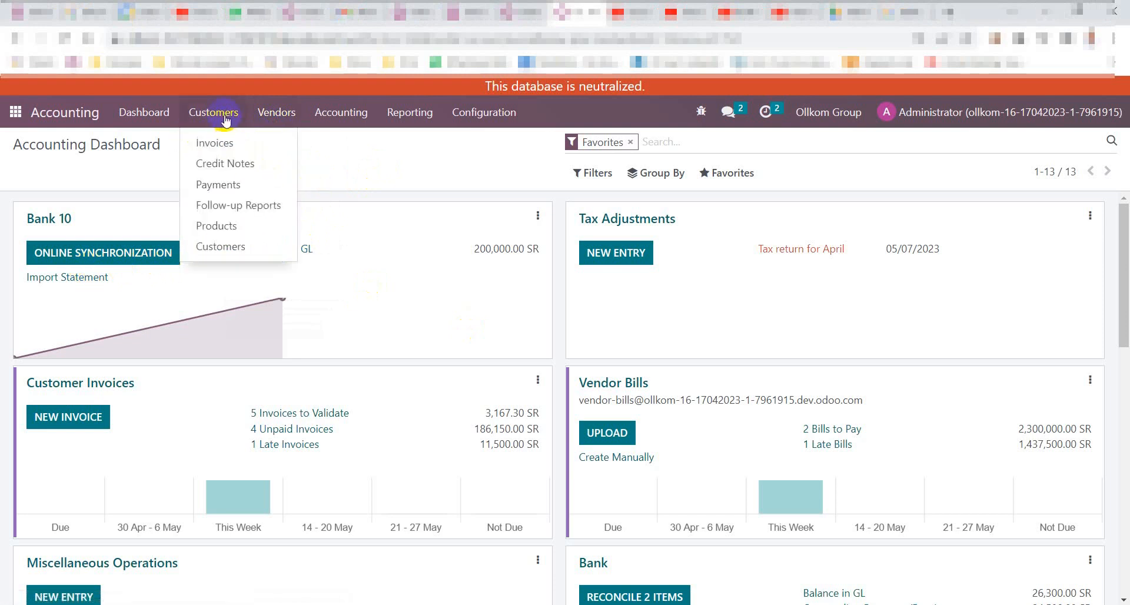
pyautogui.click(318, 156)
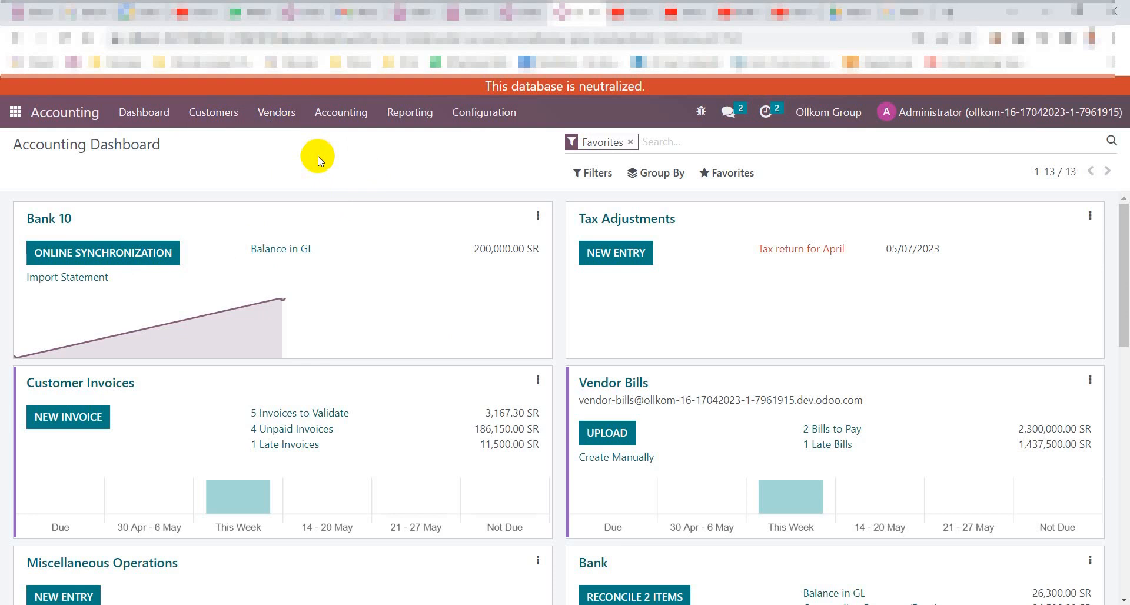
# Step: Create and save a Bank-type journal named Bank 12 with short code BNK12
pyautogui.click(484, 112)
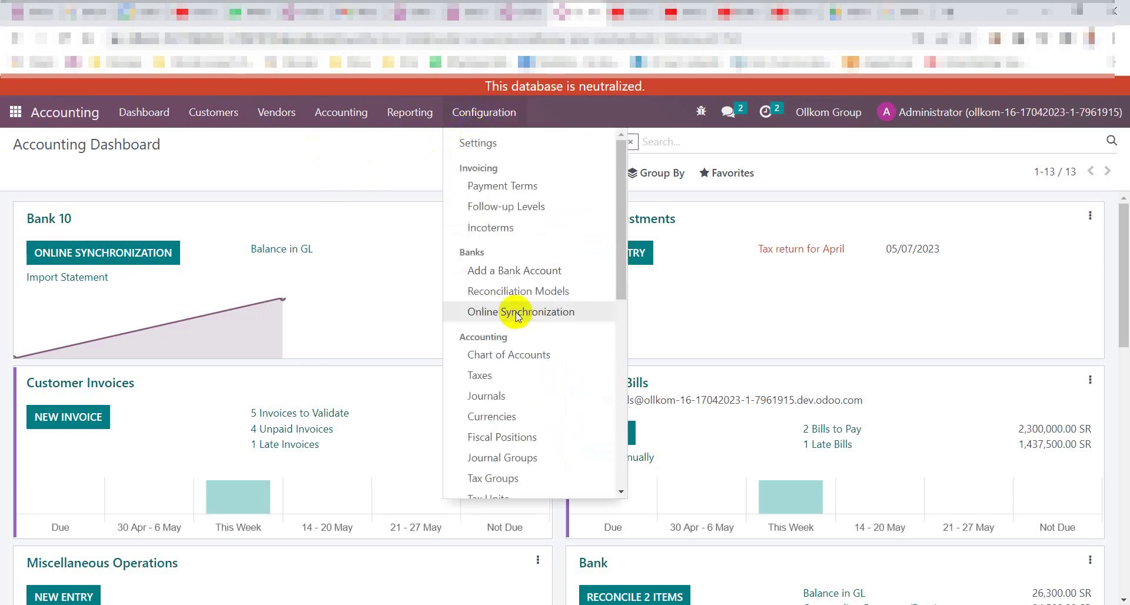
pyautogui.click(510, 399)
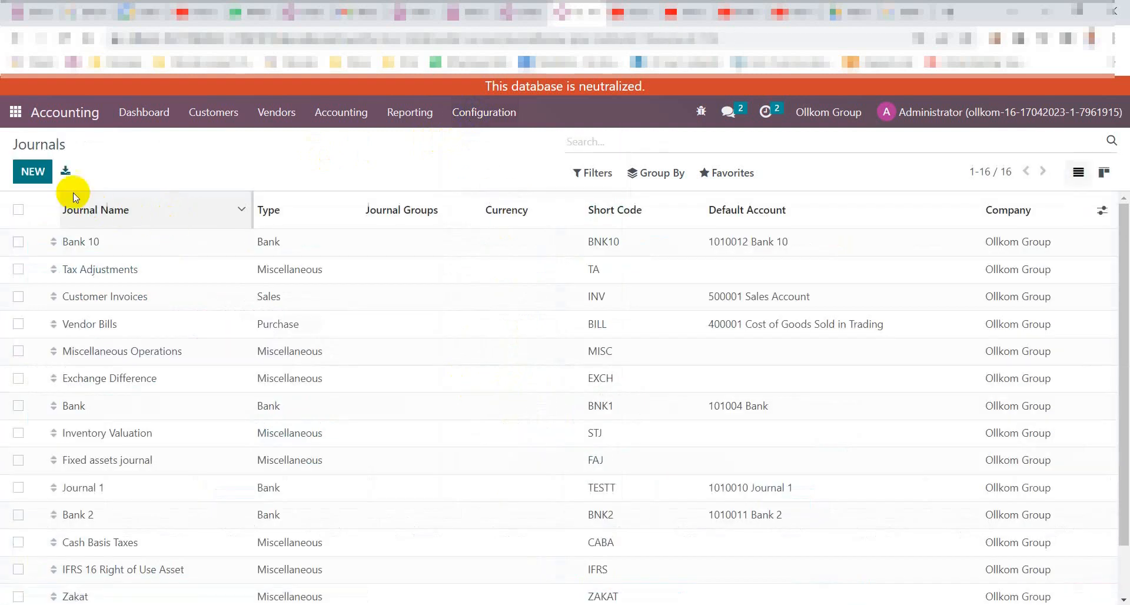
pyautogui.click(30, 171)
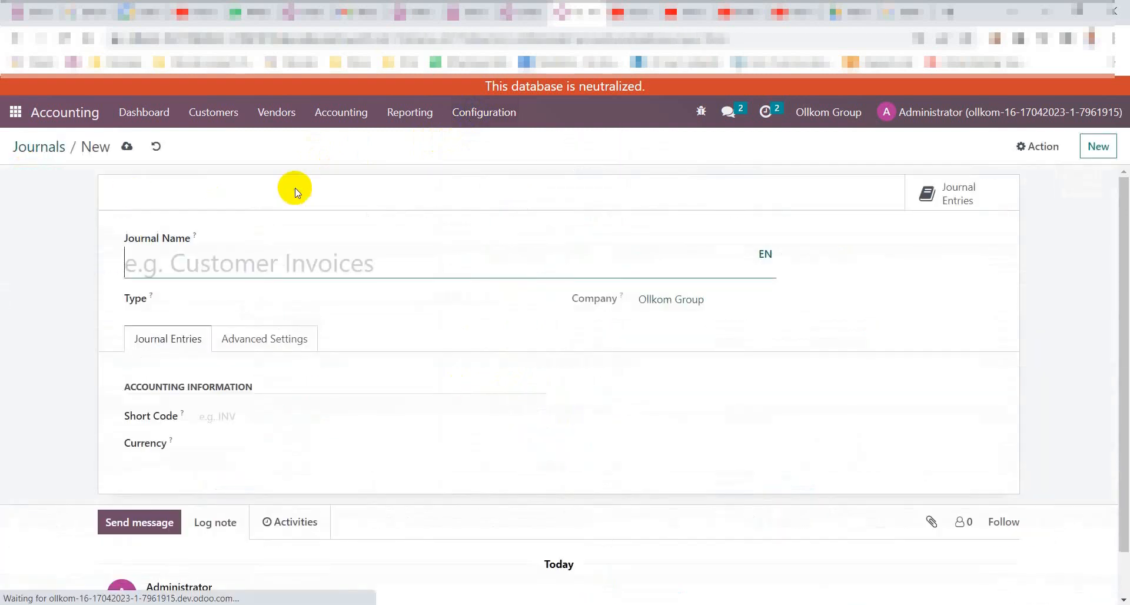
pyautogui.click(246, 262)
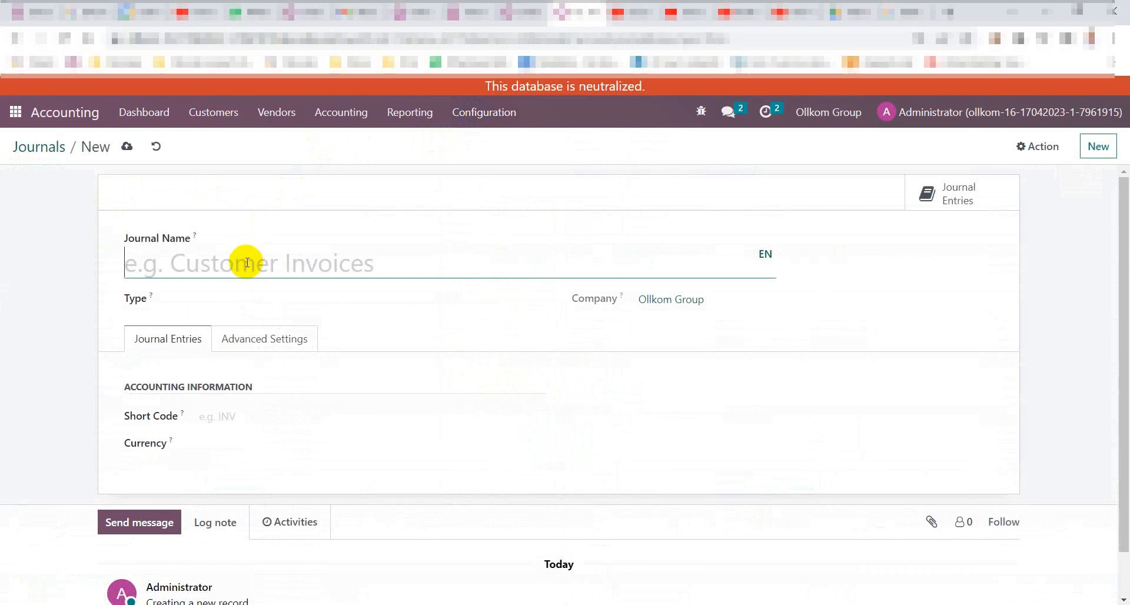
pyautogui.write('Bank 12')
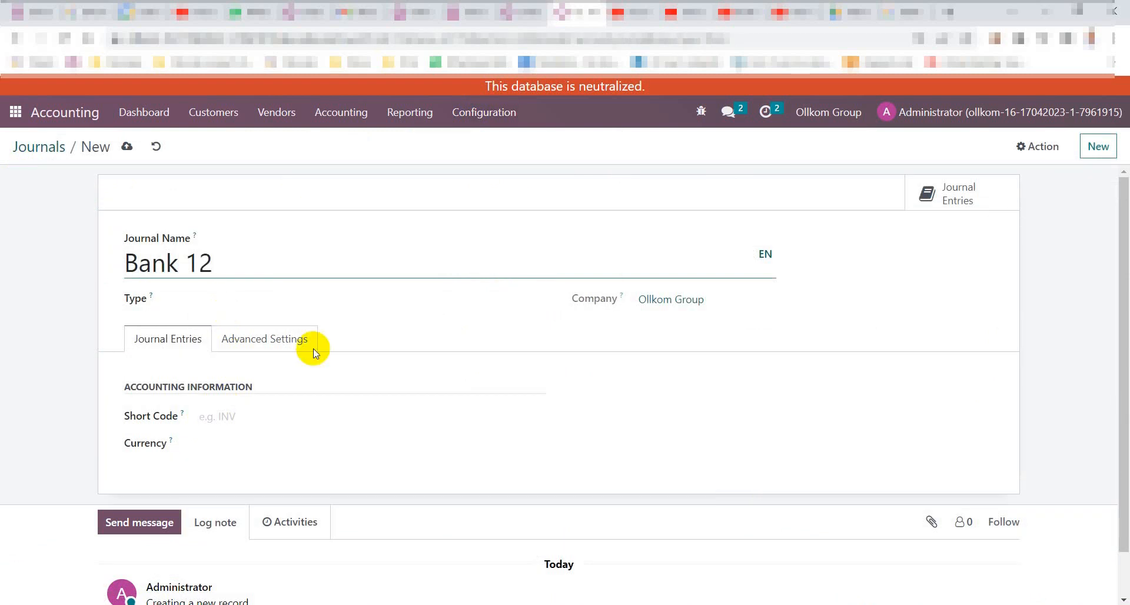
pyautogui.click(199, 301)
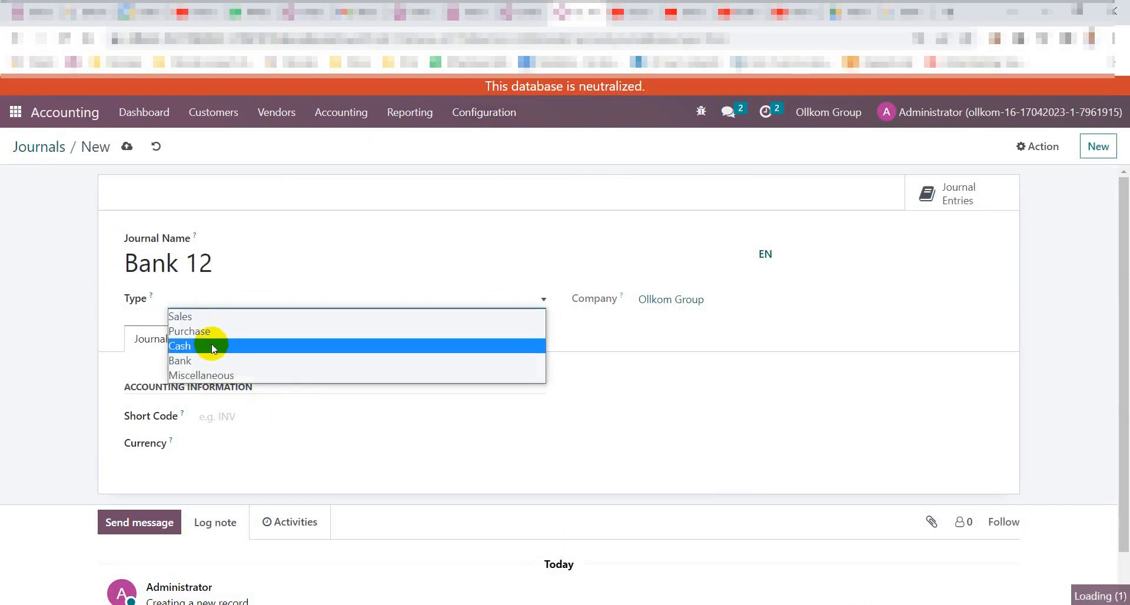
pyautogui.click(190, 361)
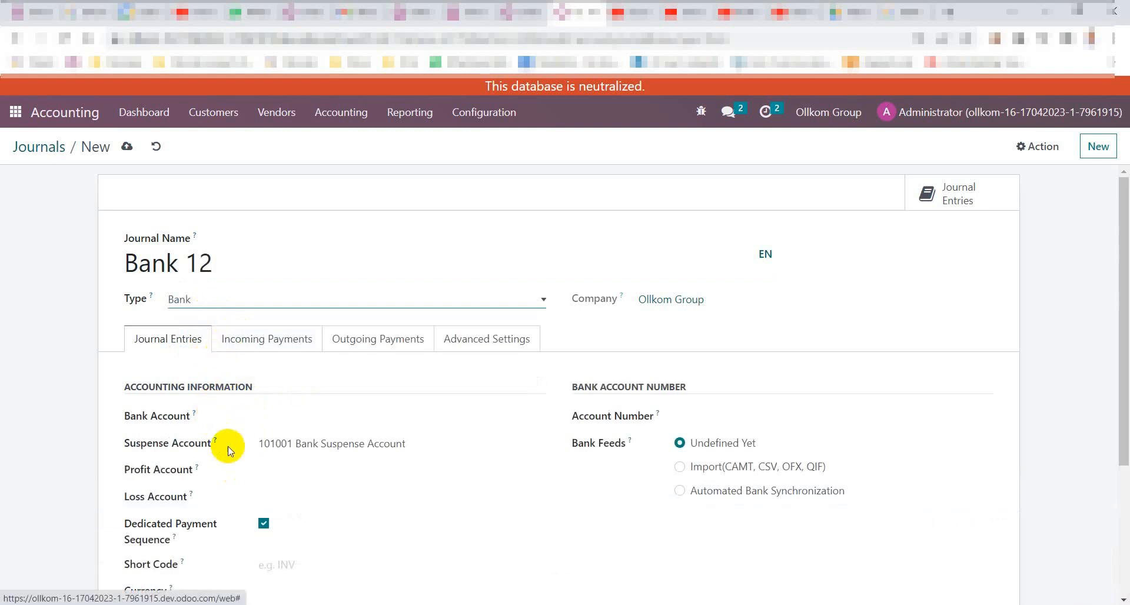
pyautogui.scroll(-1, 228, 446)
pyautogui.click(283, 488)
pyautogui.write('BNK12')
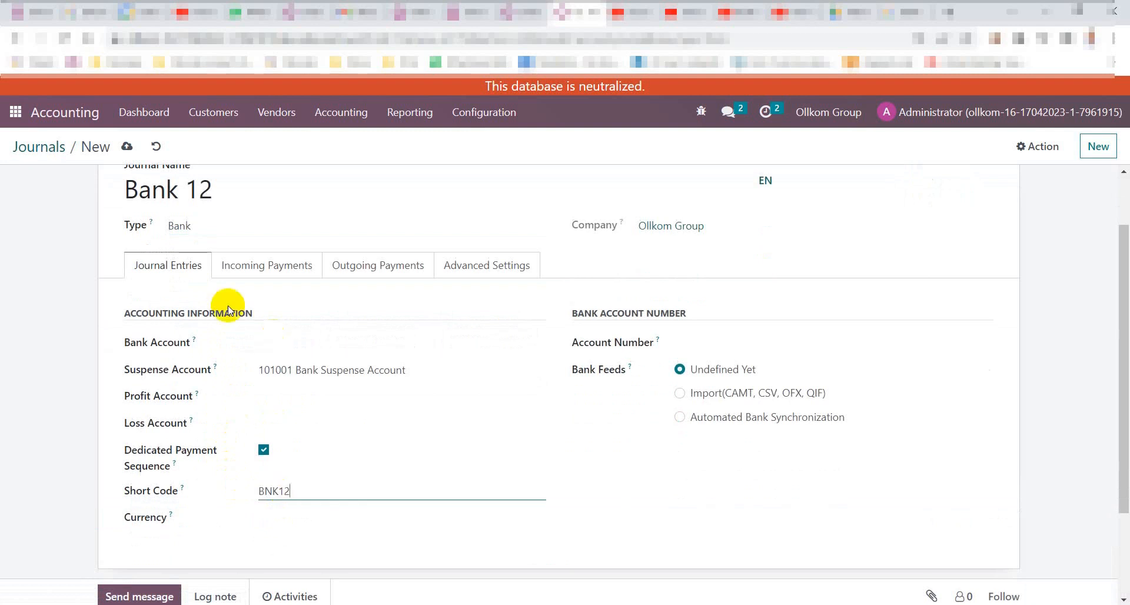
pyautogui.scroll(1, 227, 305)
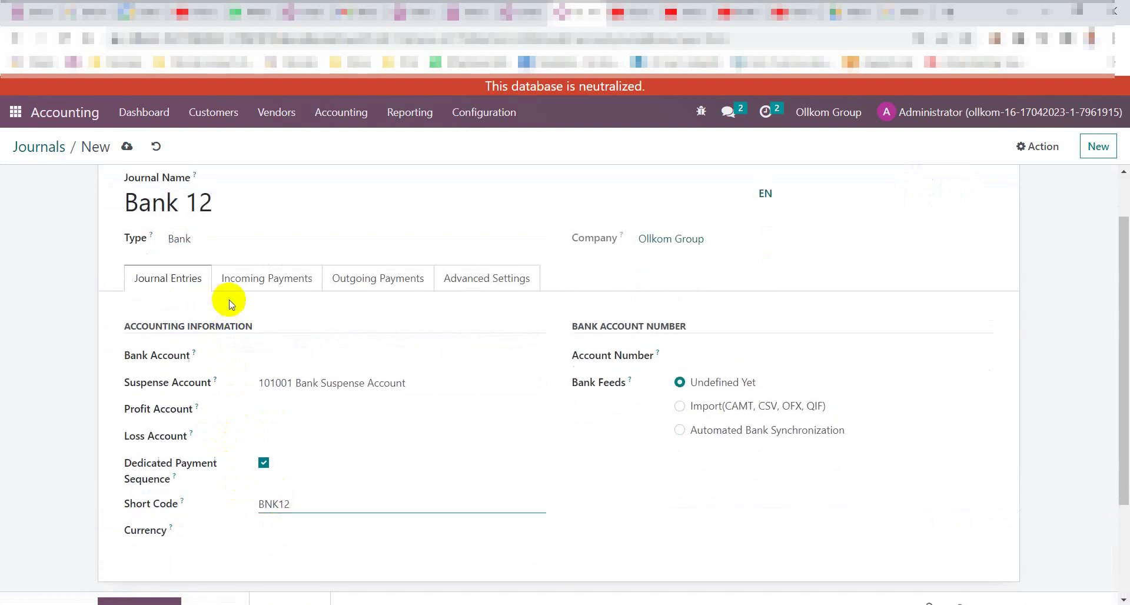
pyautogui.click(126, 147)
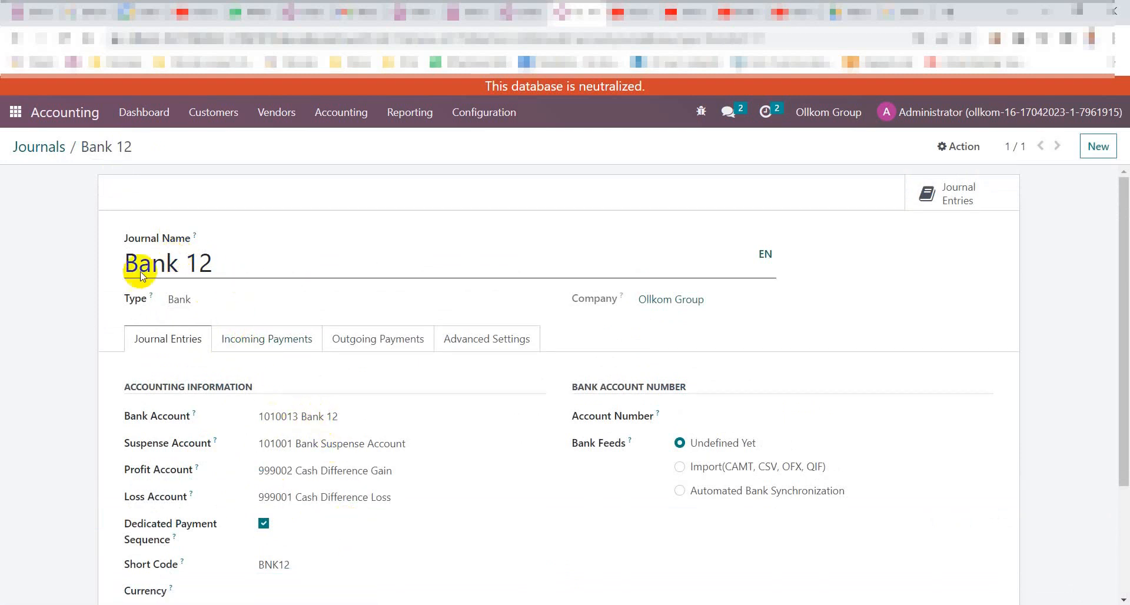
# Step: Start a new journal entry referenced Opening balance with accounting date 01/01/2023
pyautogui.click(340, 112)
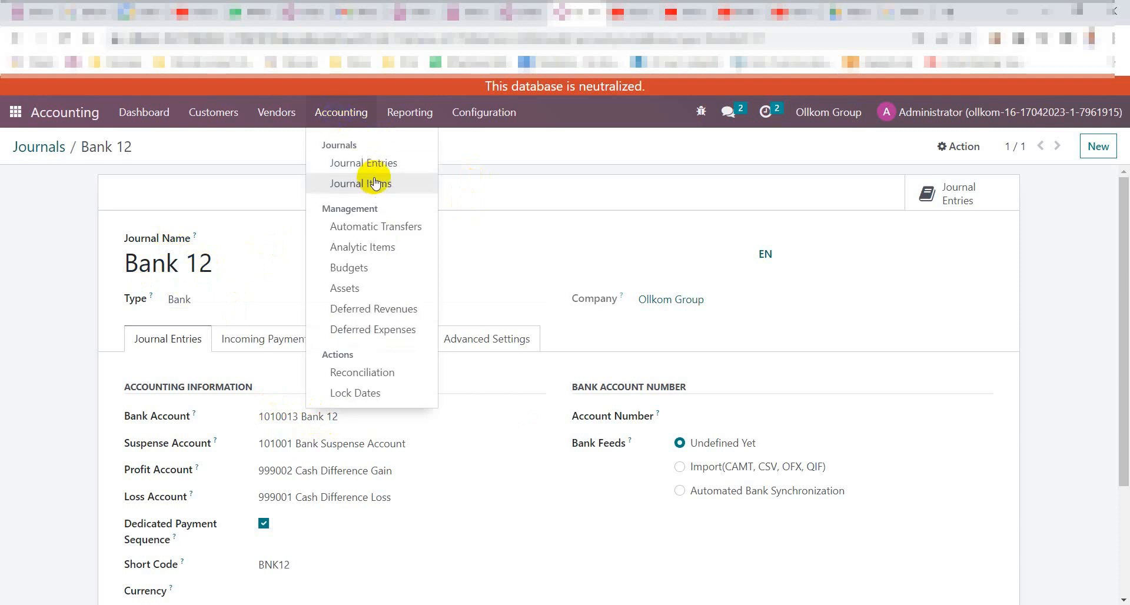
pyautogui.click(366, 164)
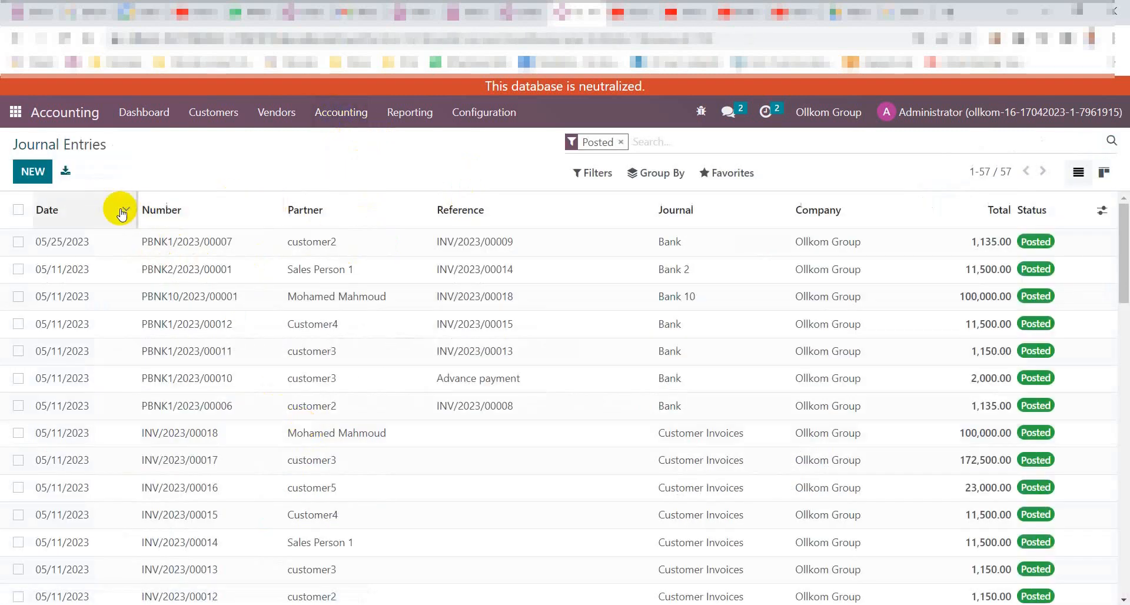
pyautogui.click(33, 172)
pyautogui.write('Opening balance')
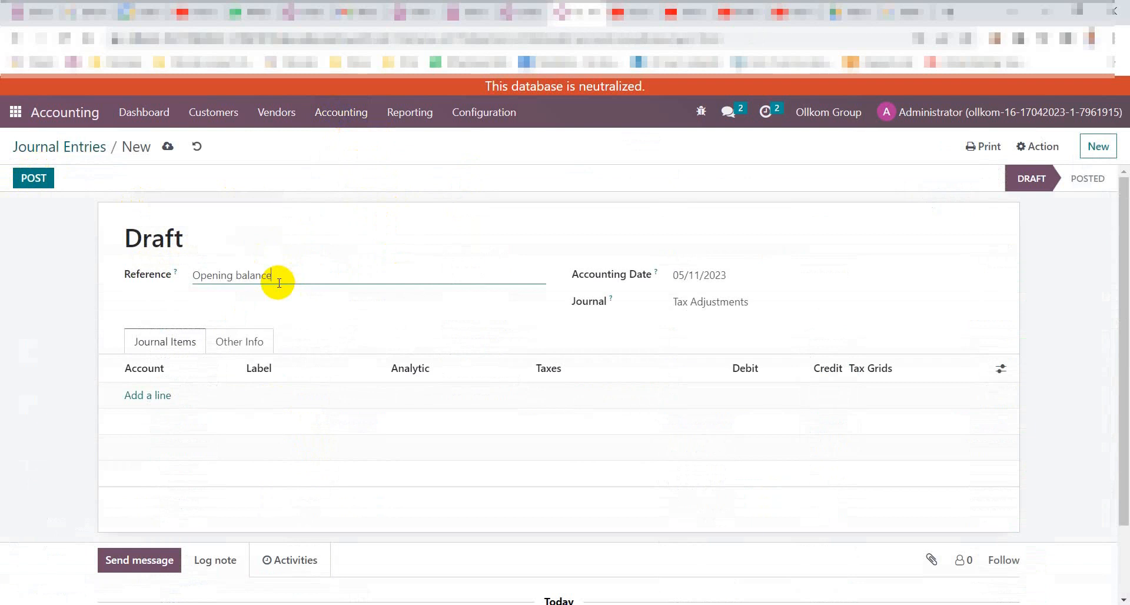
pyautogui.click(698, 274)
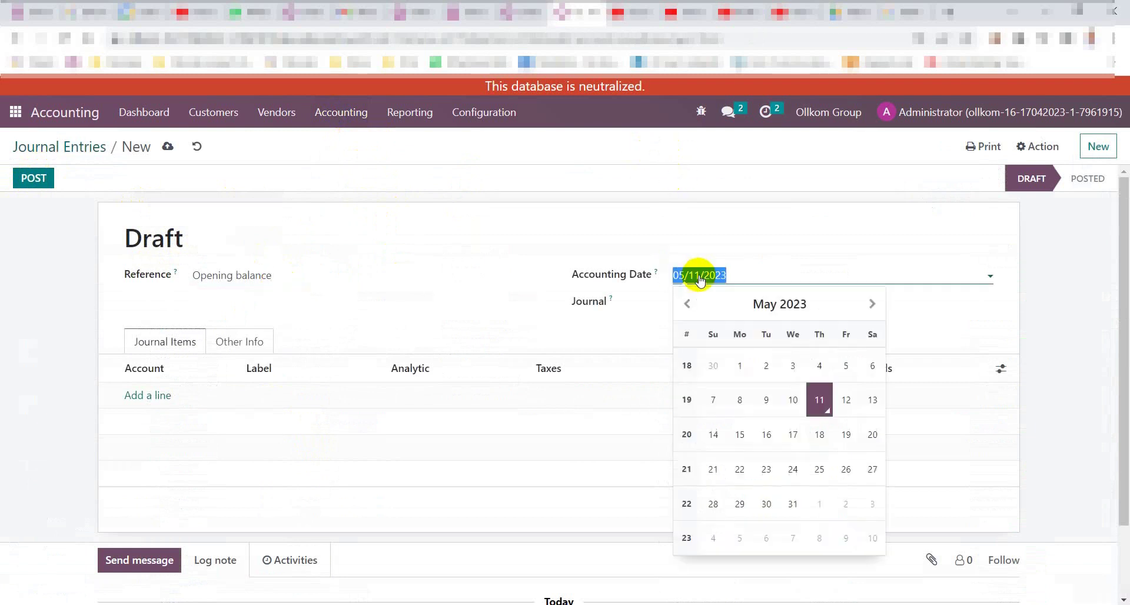
pyautogui.click(766, 303)
pyautogui.click(705, 326)
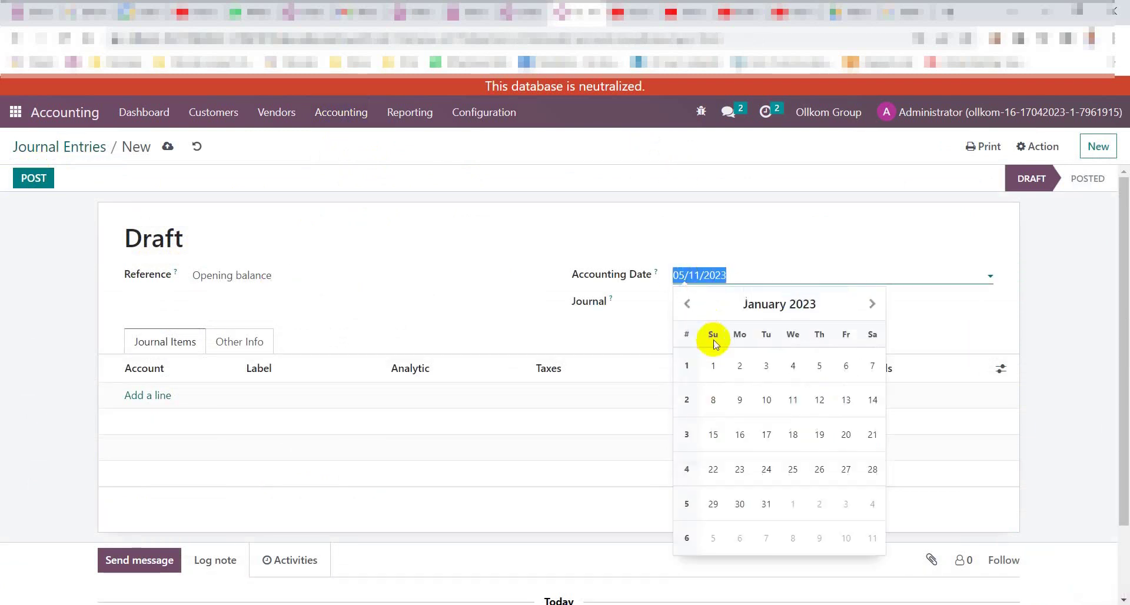
pyautogui.click(711, 372)
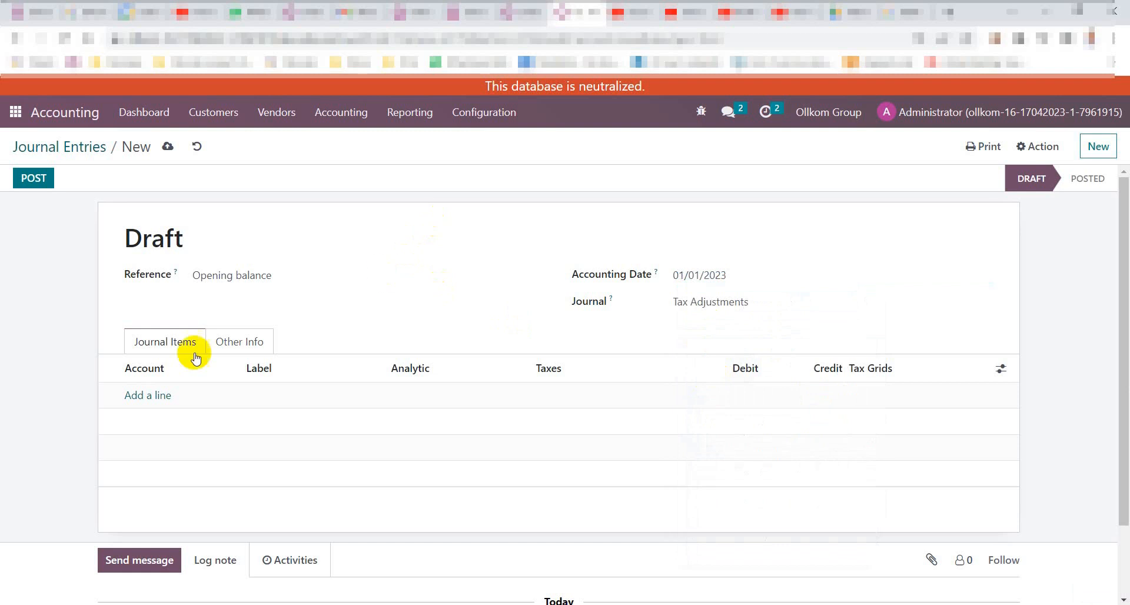
# Step: Add a first line on account 1010013 Bank 12 debited 100,000.00
pyautogui.click(157, 396)
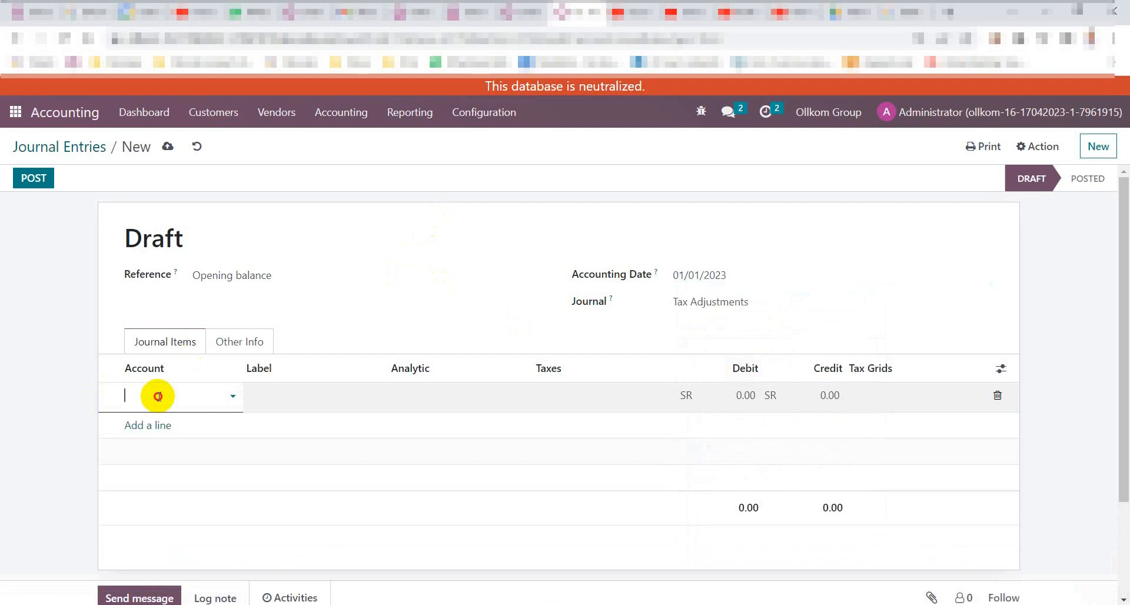
pyautogui.write('12')
pyautogui.click(157, 396)
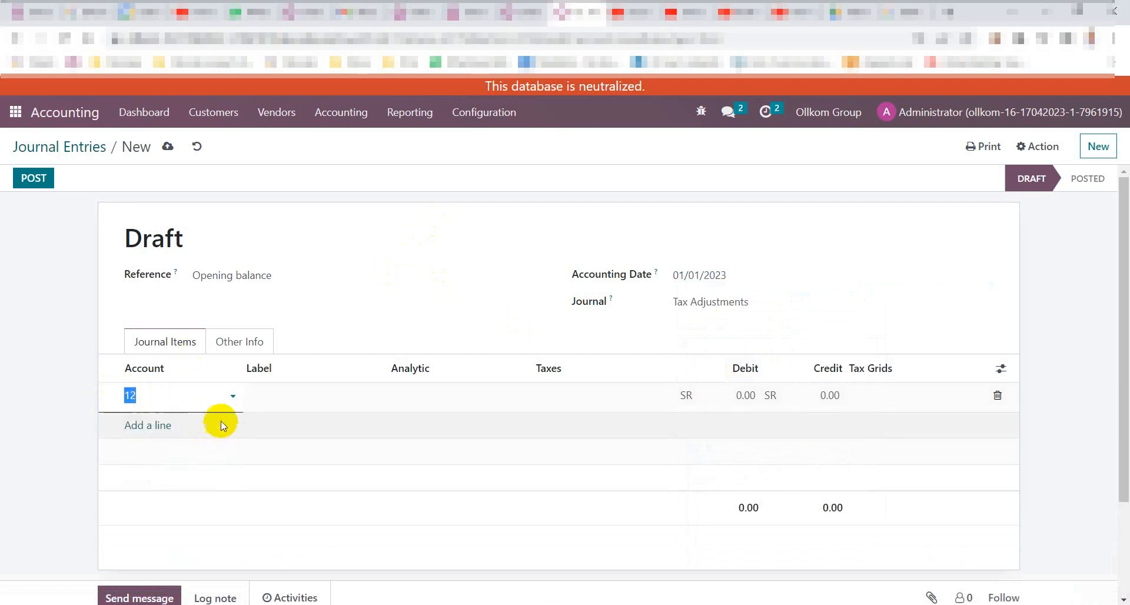
pyautogui.click(157, 396)
pyautogui.click(192, 415)
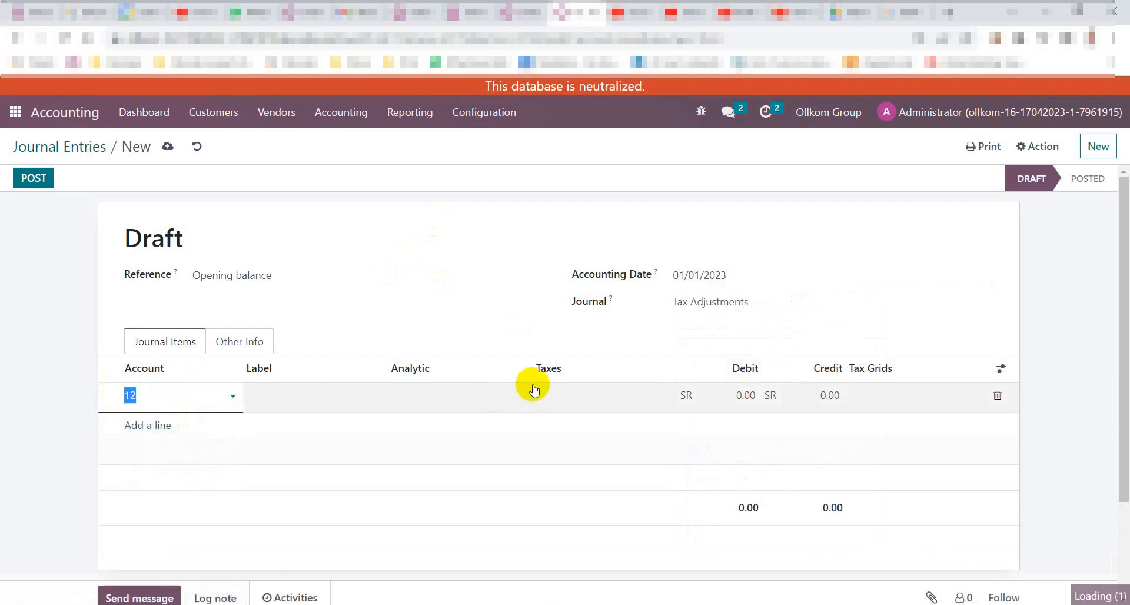
pyautogui.click(742, 395)
pyautogui.write('100000')
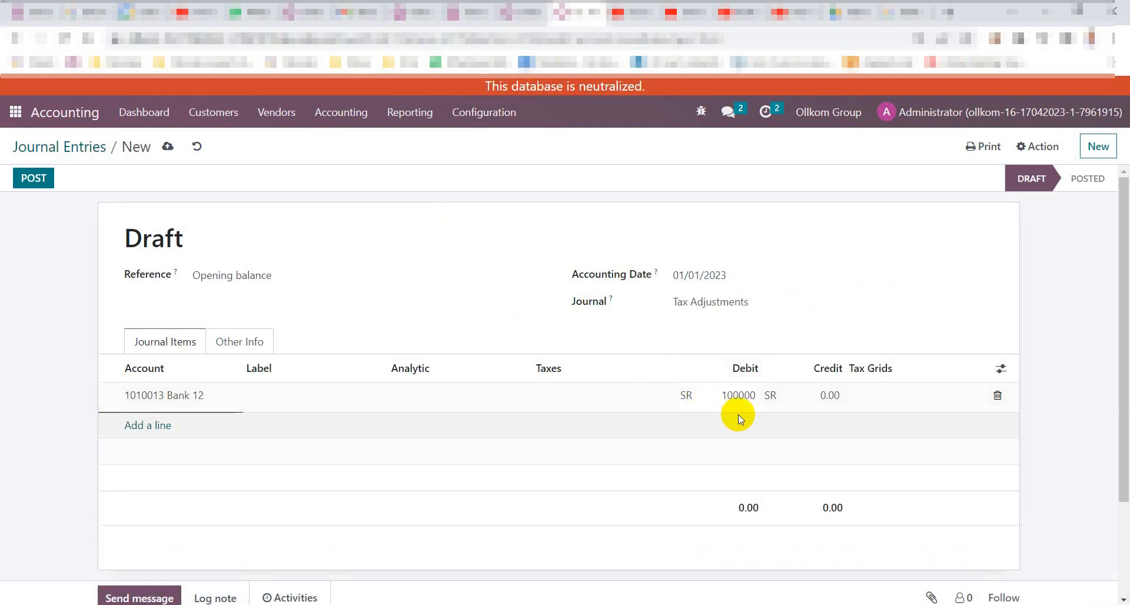
pyautogui.click(468, 275)
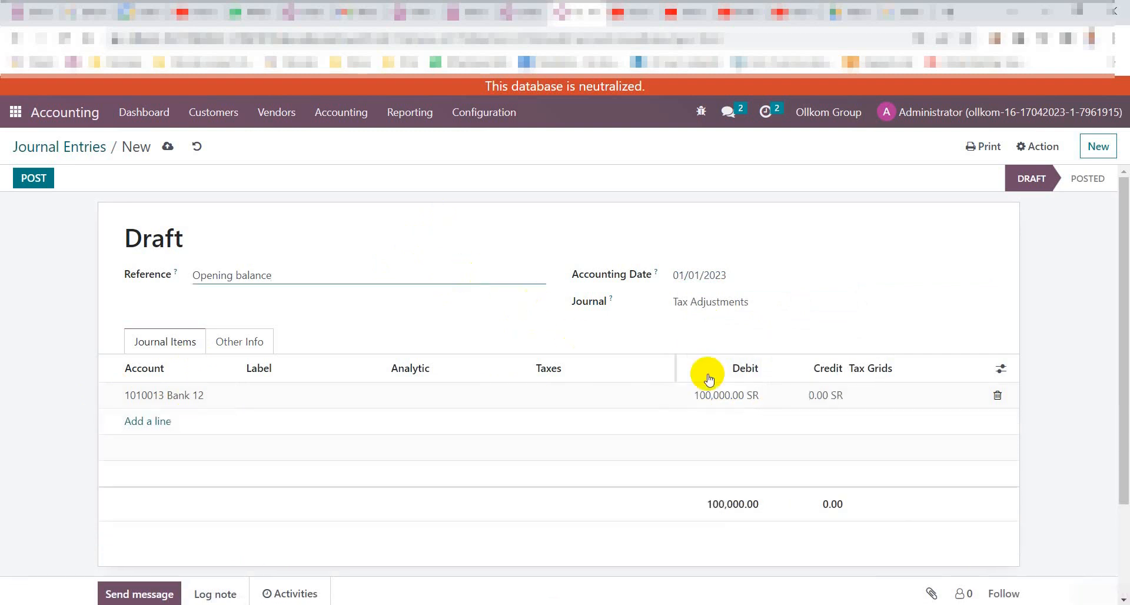
pyautogui.click(148, 421)
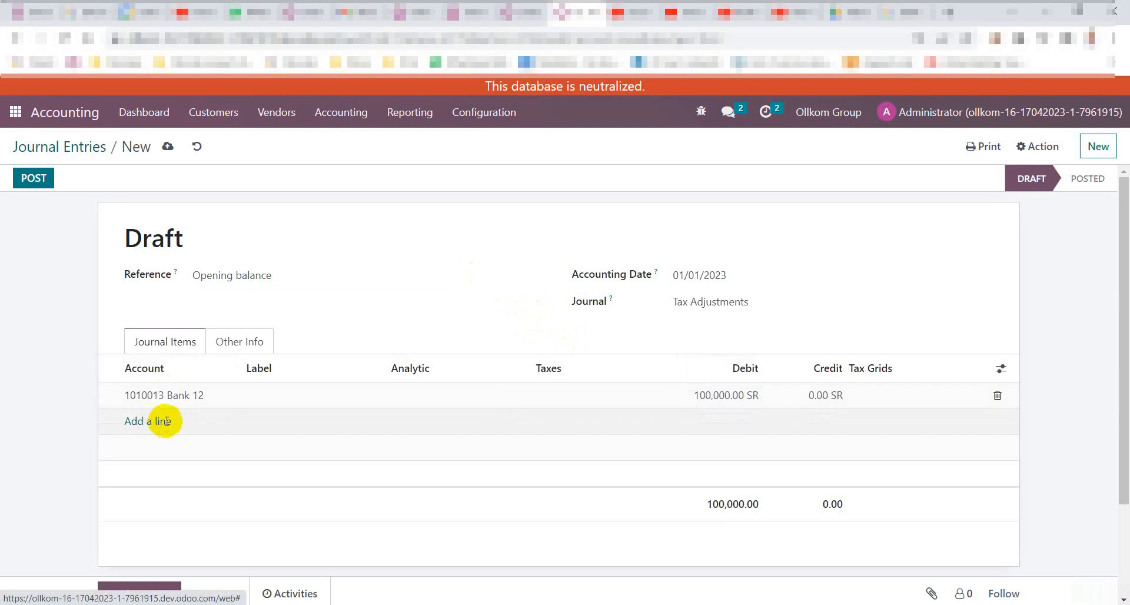
# Step: Add a second line on 105001 Cash and label both lines Opening balance
pyautogui.click(161, 421)
pyautogui.write('Ca')
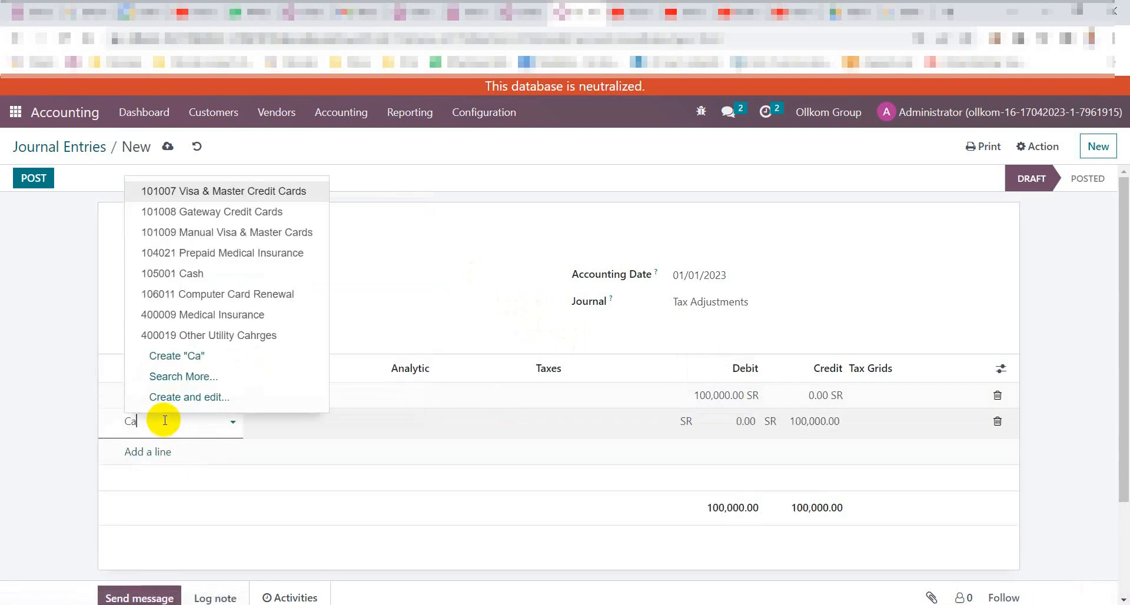
pyautogui.click(190, 273)
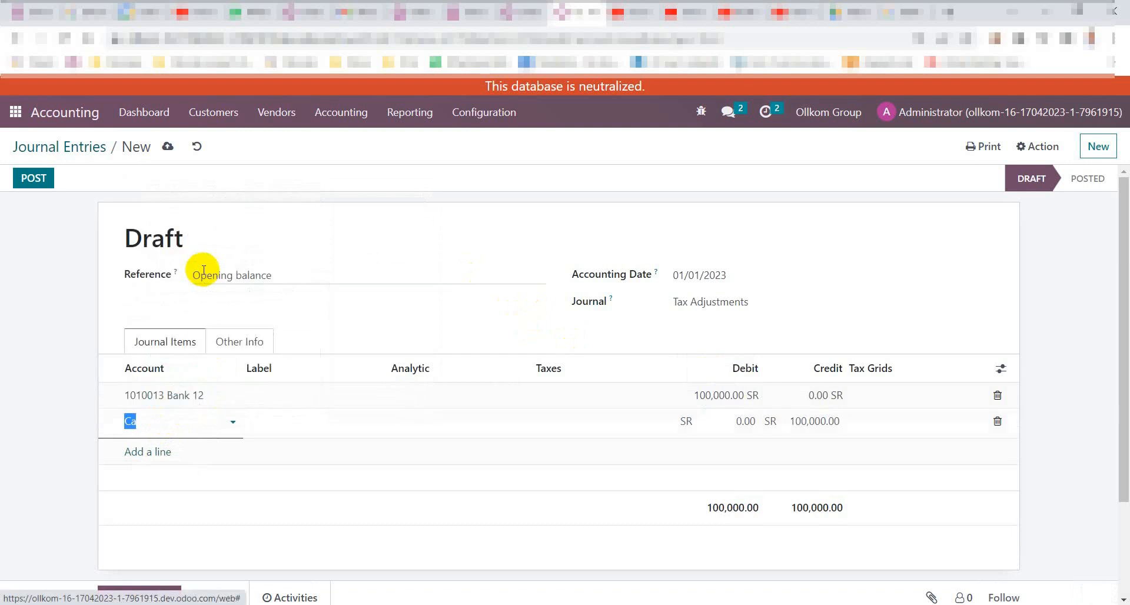
pyautogui.doubleClick(252, 275)
pyautogui.tripleClick(231, 275)
pyautogui.hotkey('ctrl', 'c')
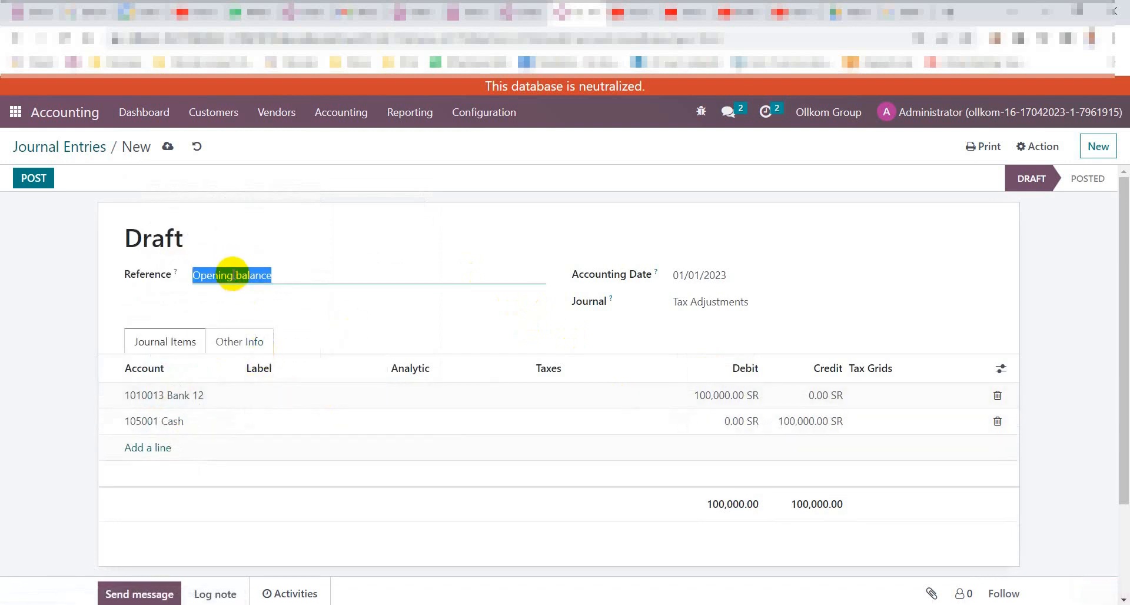
pyautogui.click(283, 395)
pyautogui.hotkey('ctrl', 'v')
pyautogui.click(285, 425)
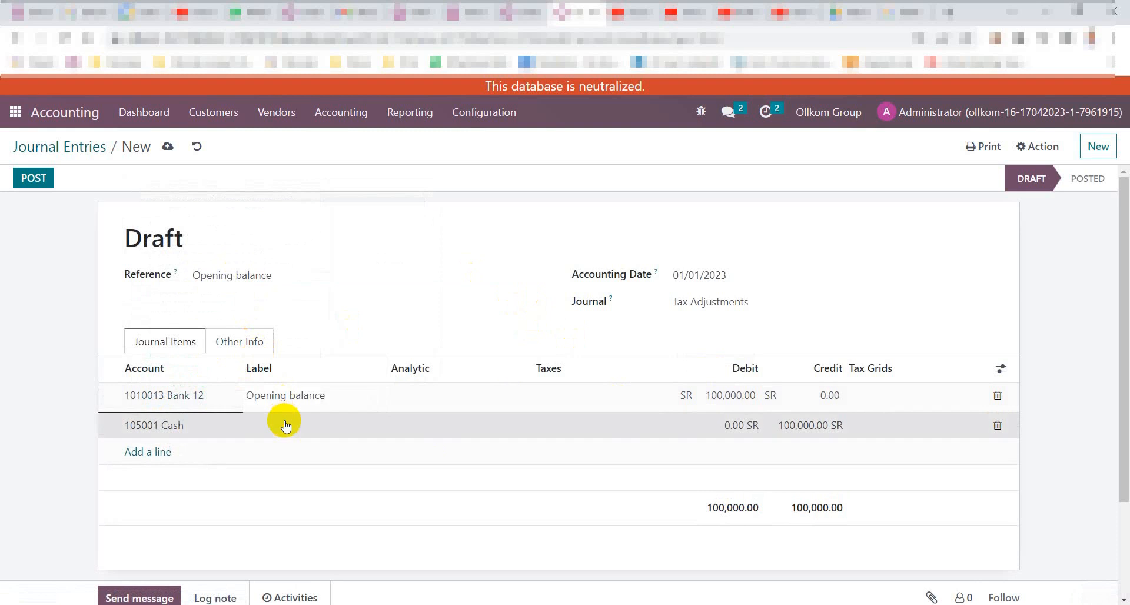
pyautogui.hotkey('ctrl', 'v')
pyautogui.click(19, 264)
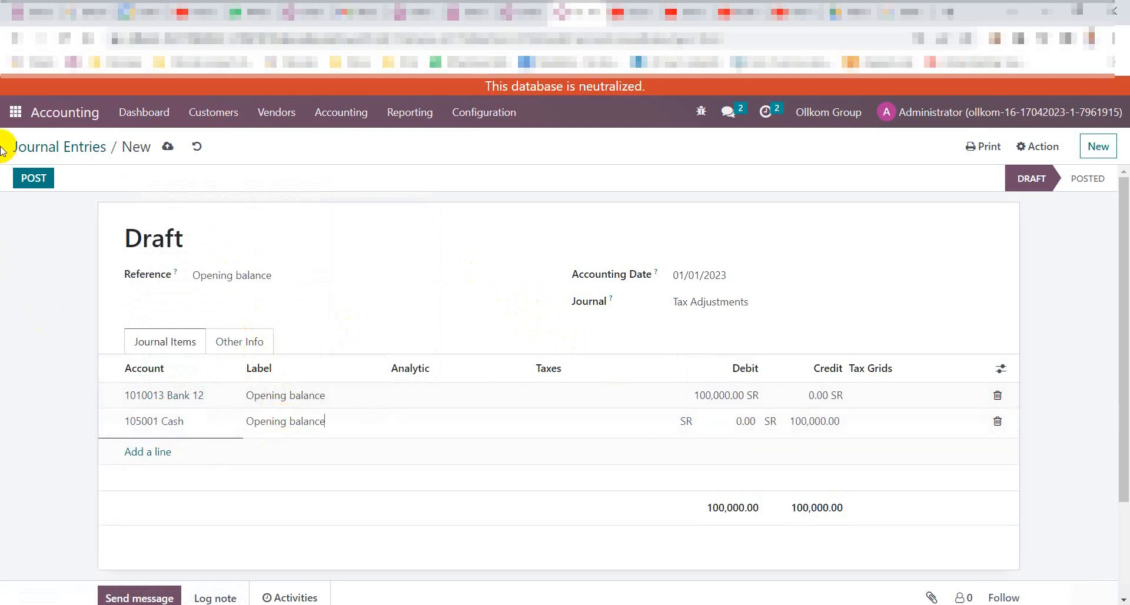
# Step: Post the entry in Miscellaneous Operations with its number cleared, then return to the dashboard
pyautogui.click(711, 302)
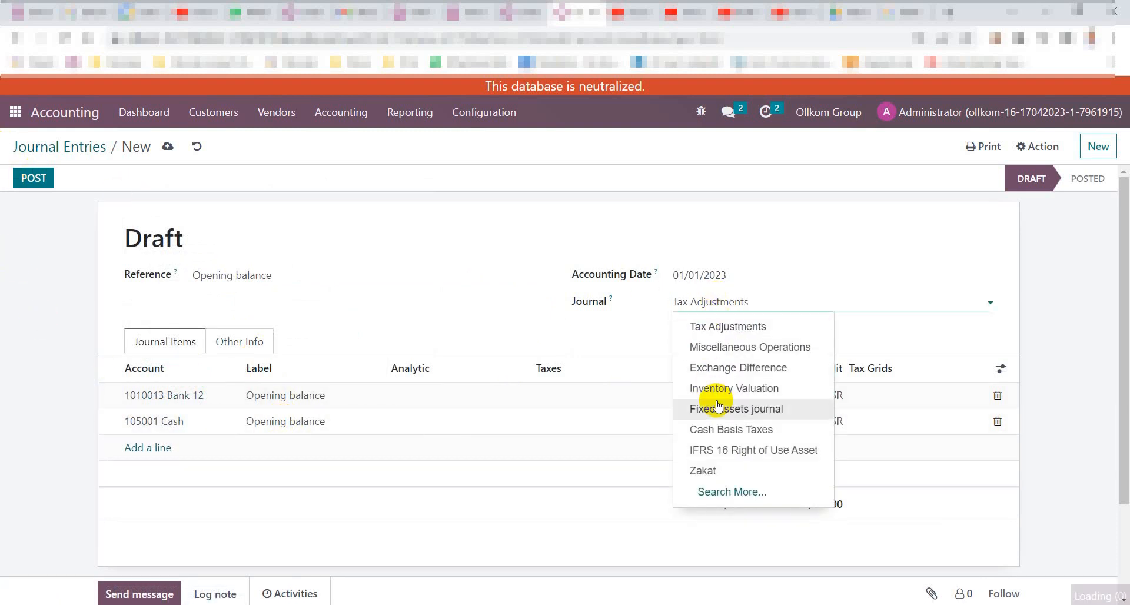
pyautogui.click(718, 353)
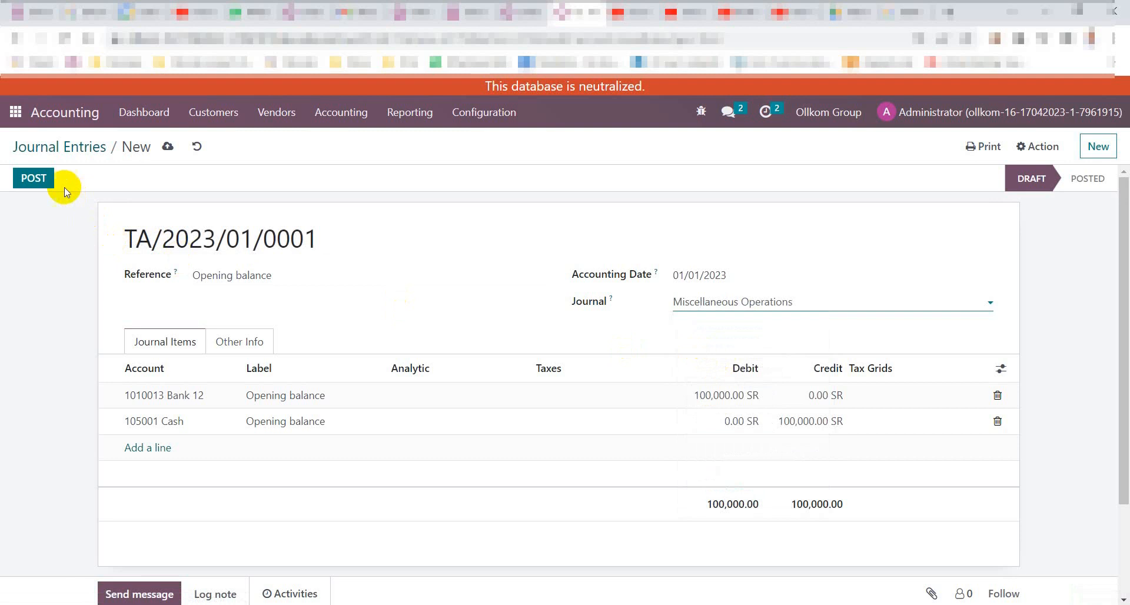
pyautogui.moveTo(348, 237); pyautogui.dragTo(115, 236)
pyautogui.press('BackSpace')
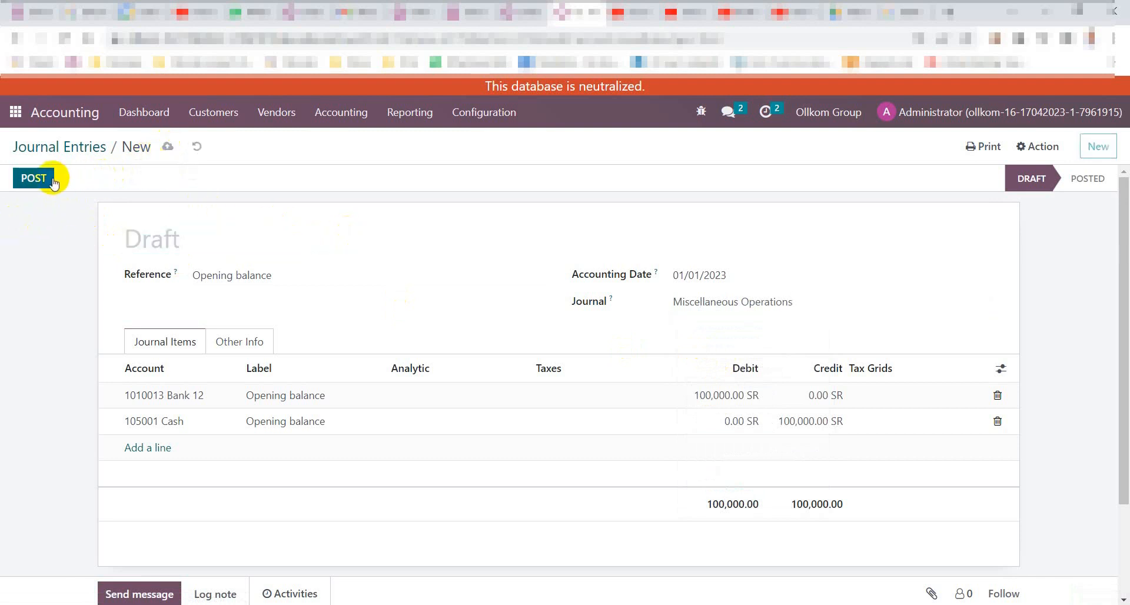
pyautogui.click(34, 179)
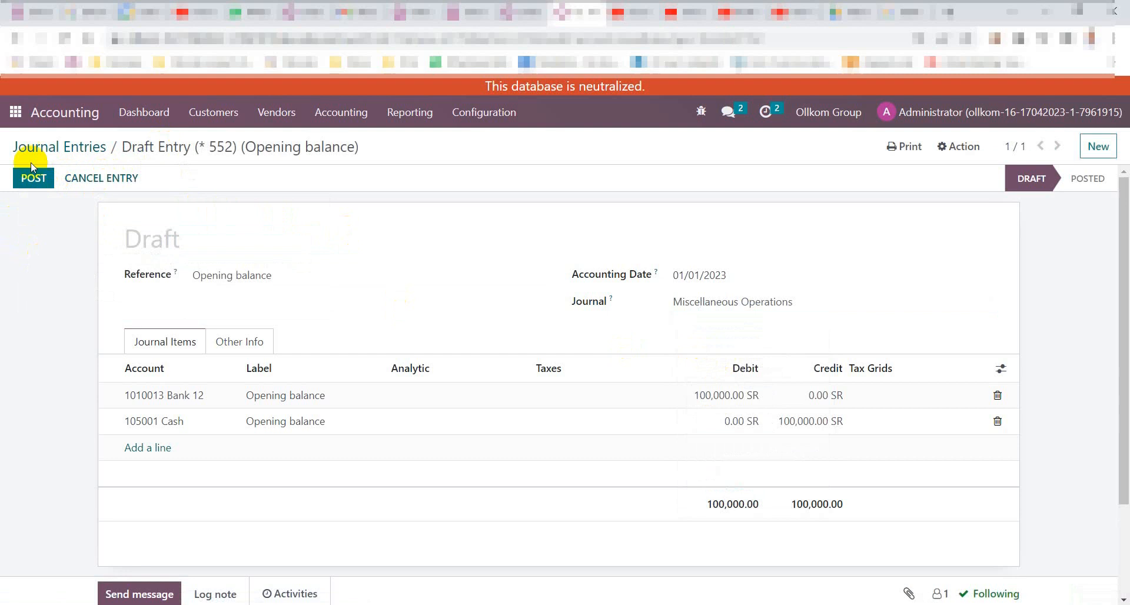
pyautogui.click(34, 179)
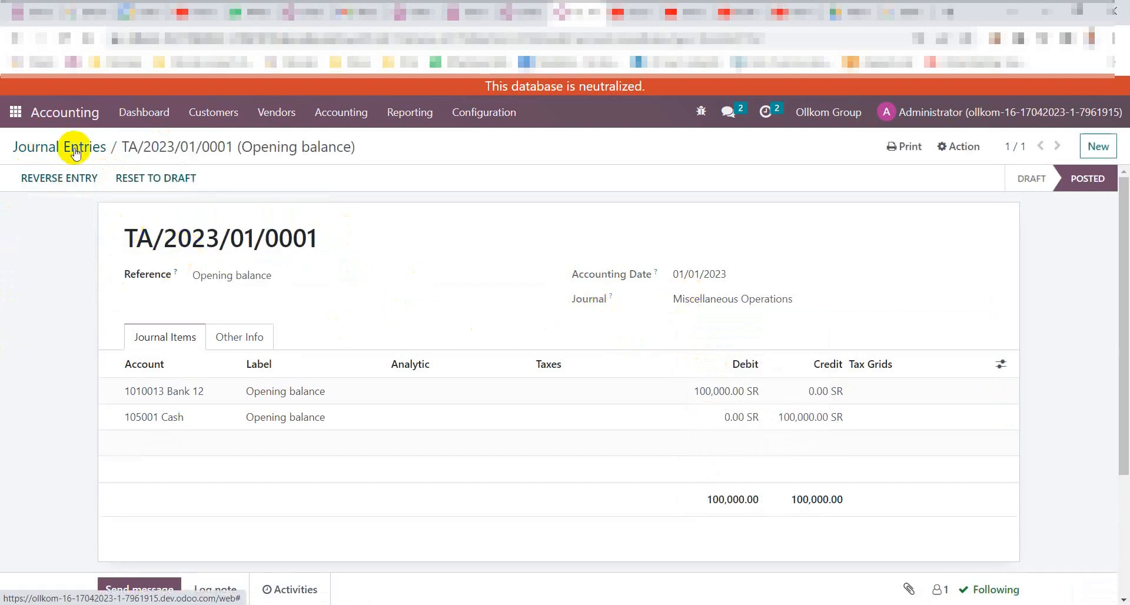
pyautogui.click(521, 11)
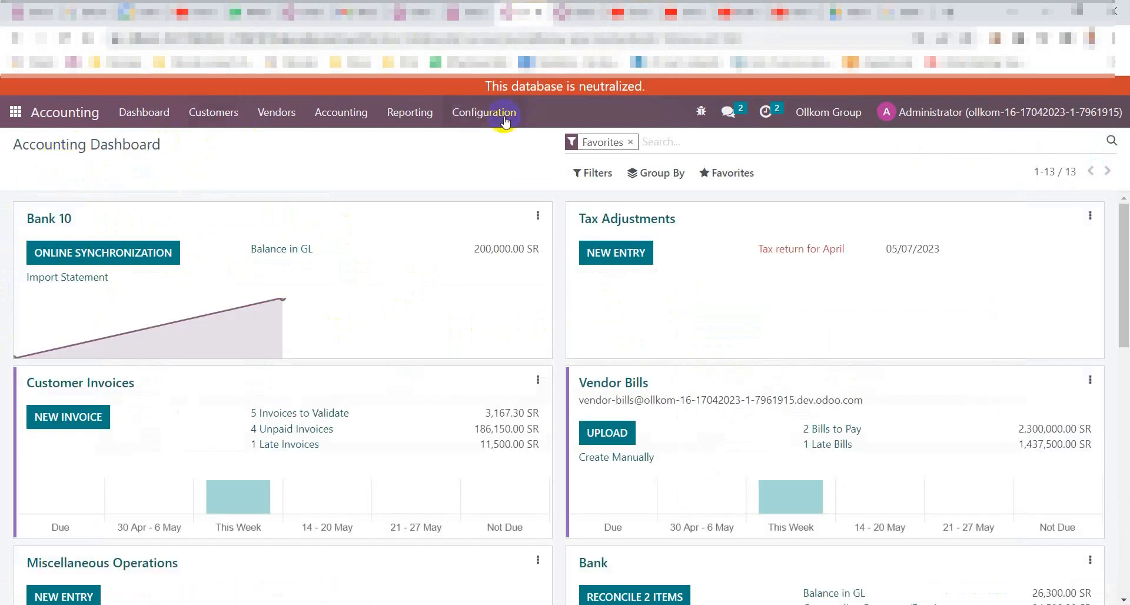
# Step: Move Bank 12 to the top of the journals list so it leads the dashboard
pyautogui.click(484, 111)
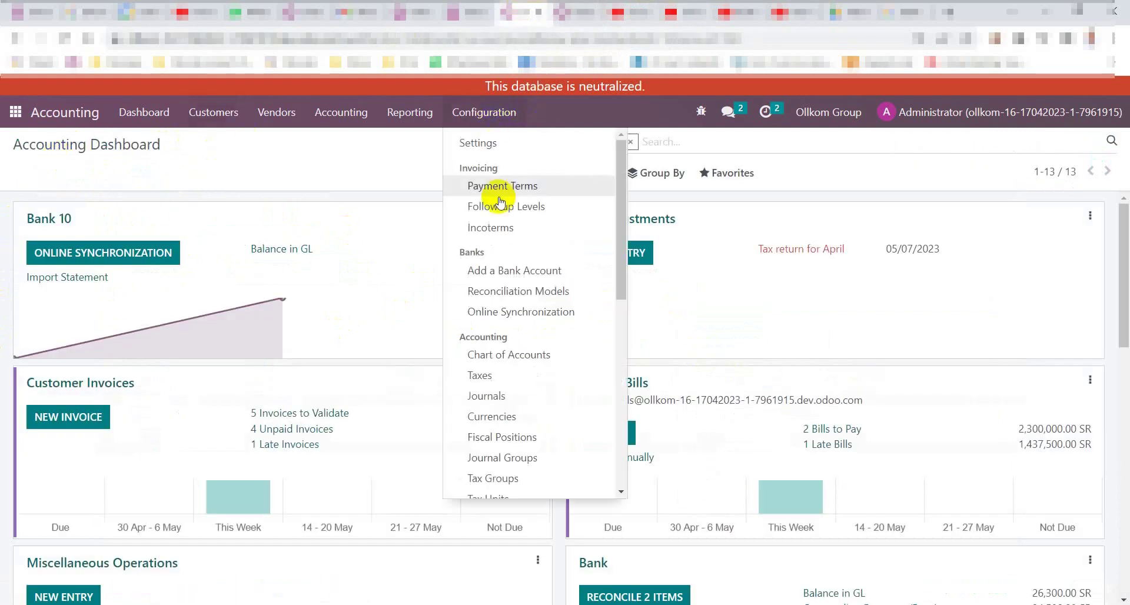
pyautogui.click(499, 401)
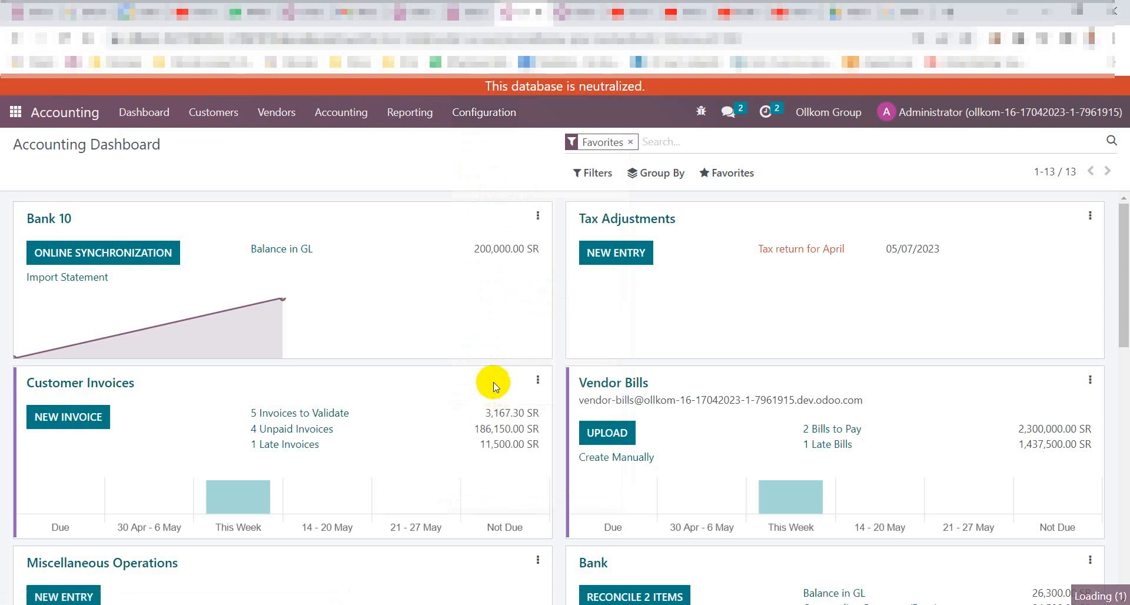
pyautogui.moveTo(53, 488)
pyautogui.mouseDown()
pyautogui.moveTo(43, 389)
pyautogui.moveTo(55, 232)
pyautogui.mouseUp()
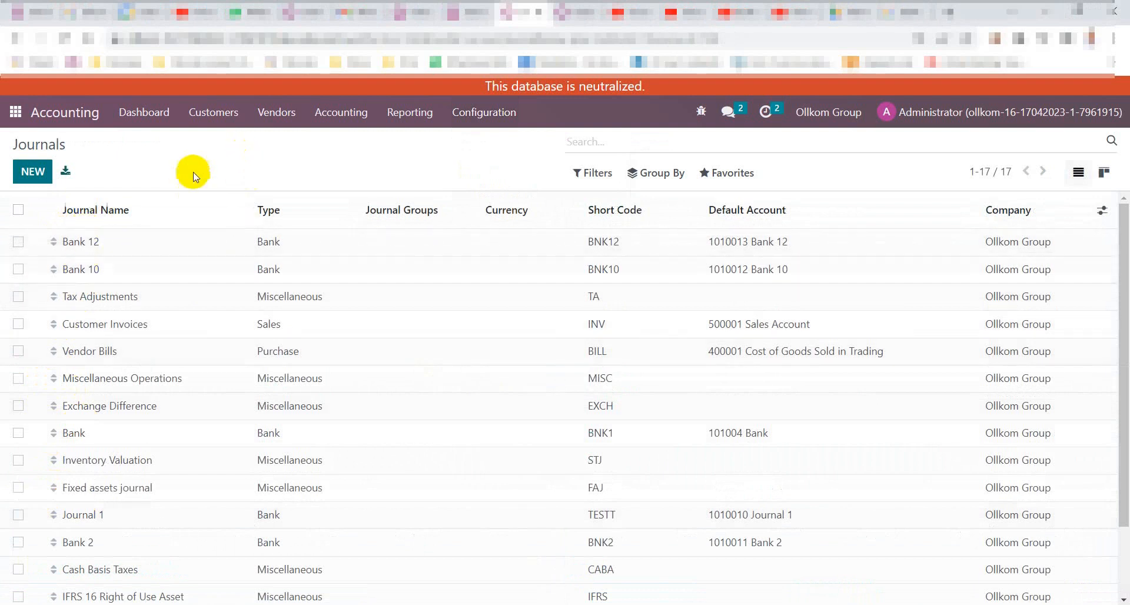
pyautogui.click(144, 112)
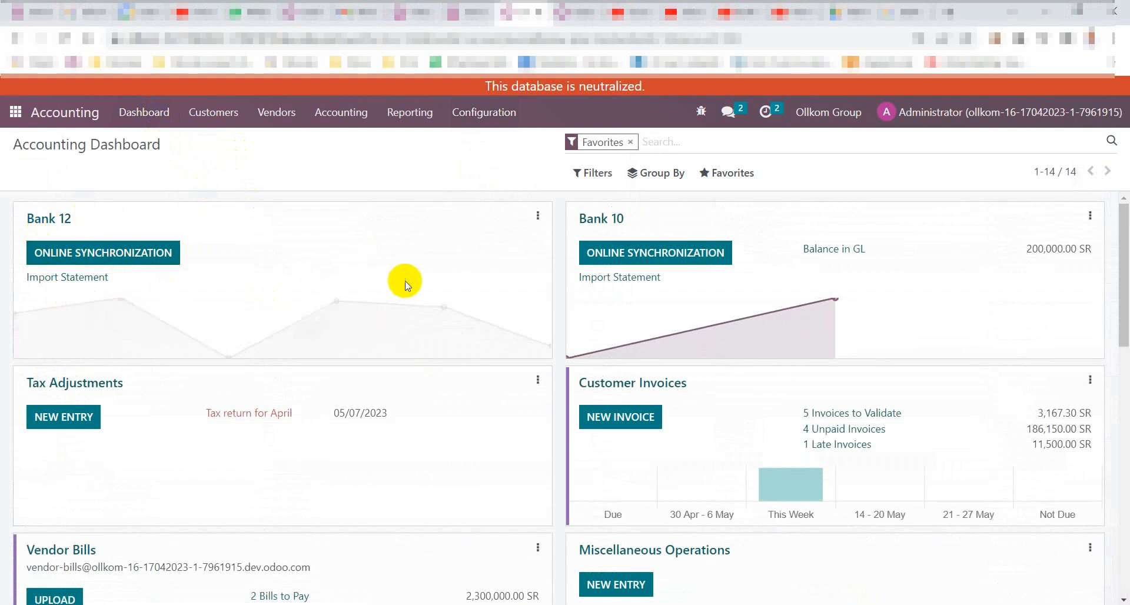
pyautogui.click(536, 217)
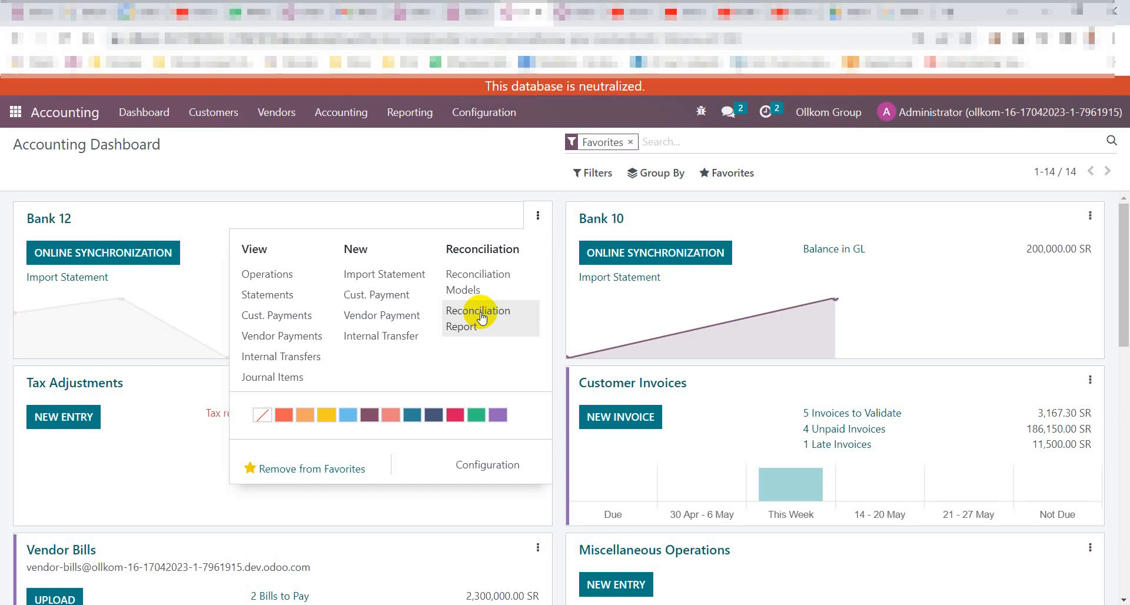
pyautogui.click(464, 467)
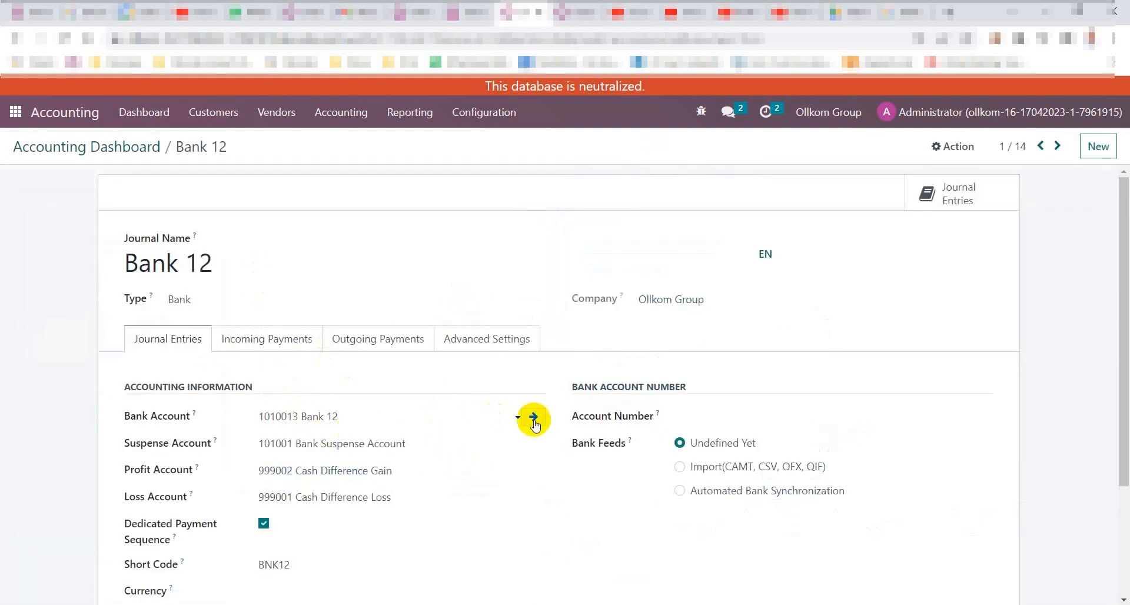
pyautogui.click(533, 421)
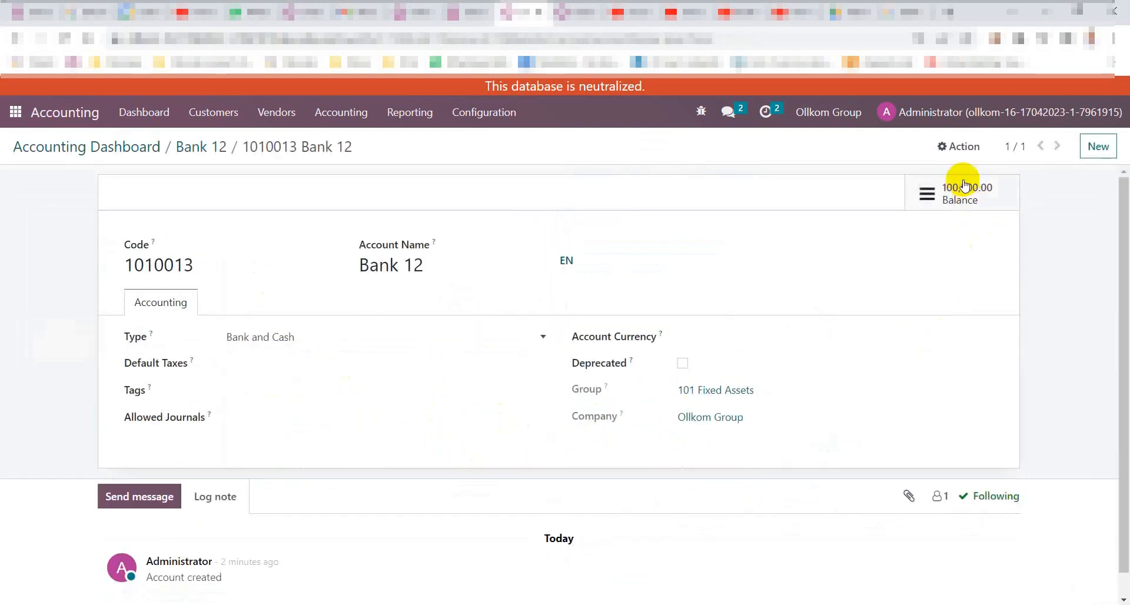
pyautogui.click(146, 147)
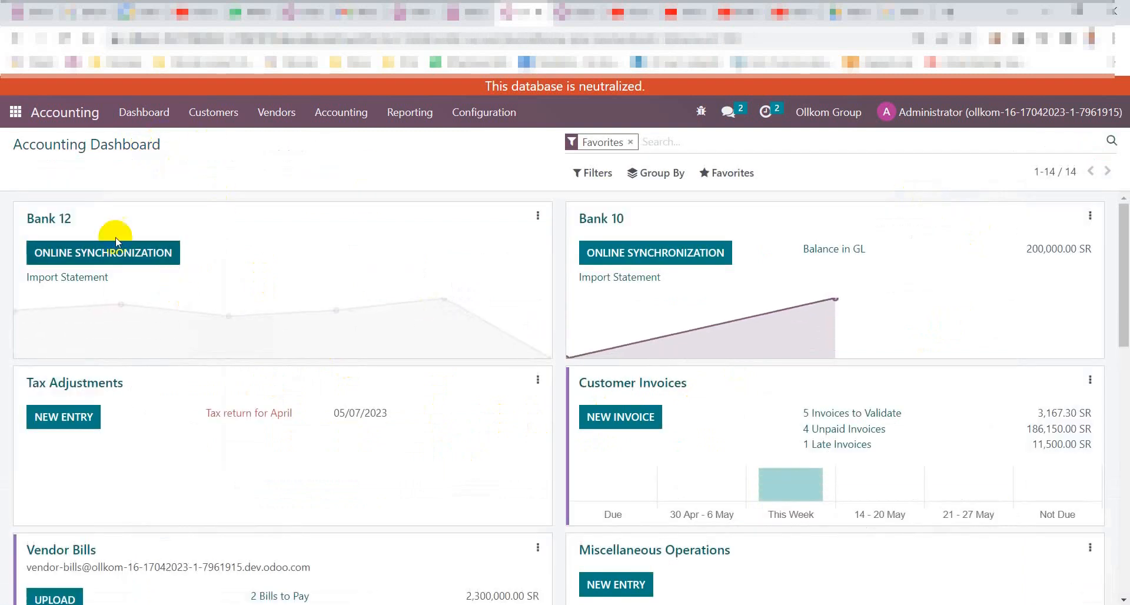
pyautogui.click(213, 112)
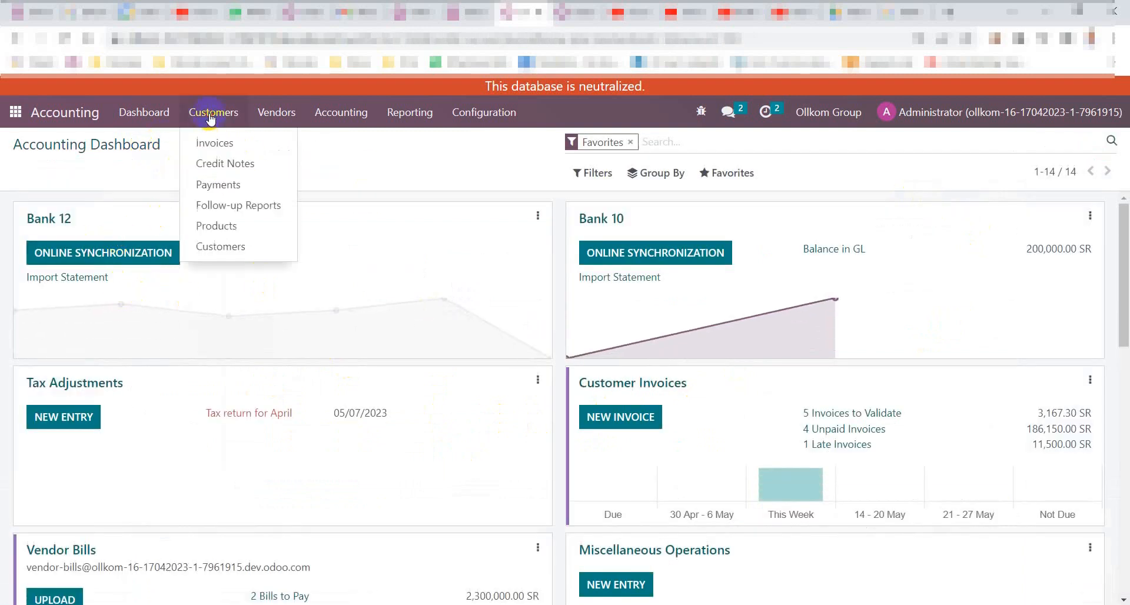
pyautogui.click(217, 142)
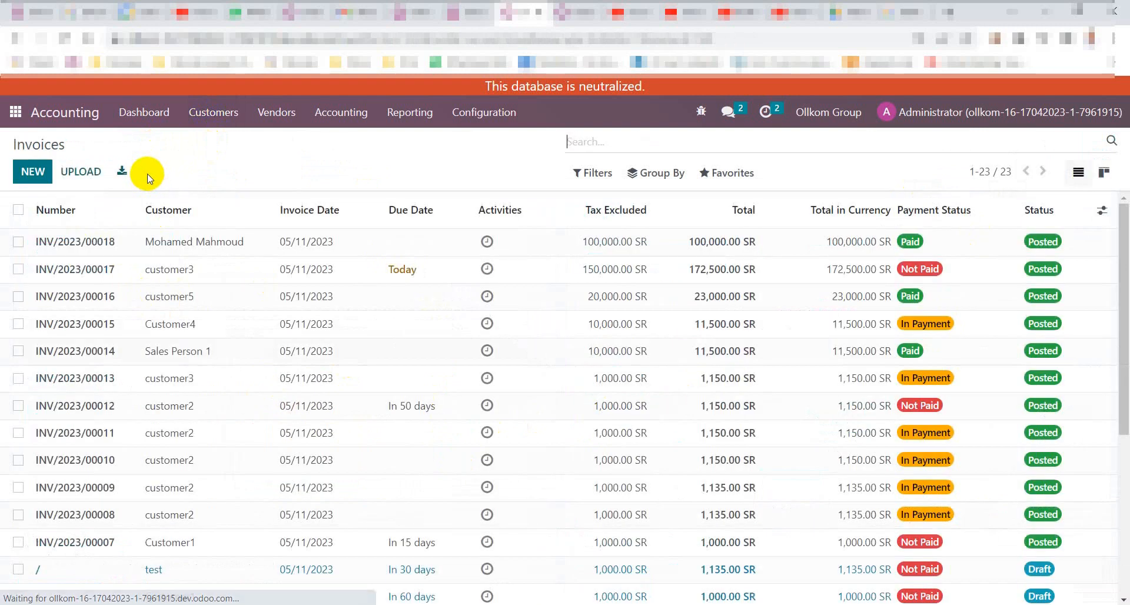
pyautogui.click(33, 172)
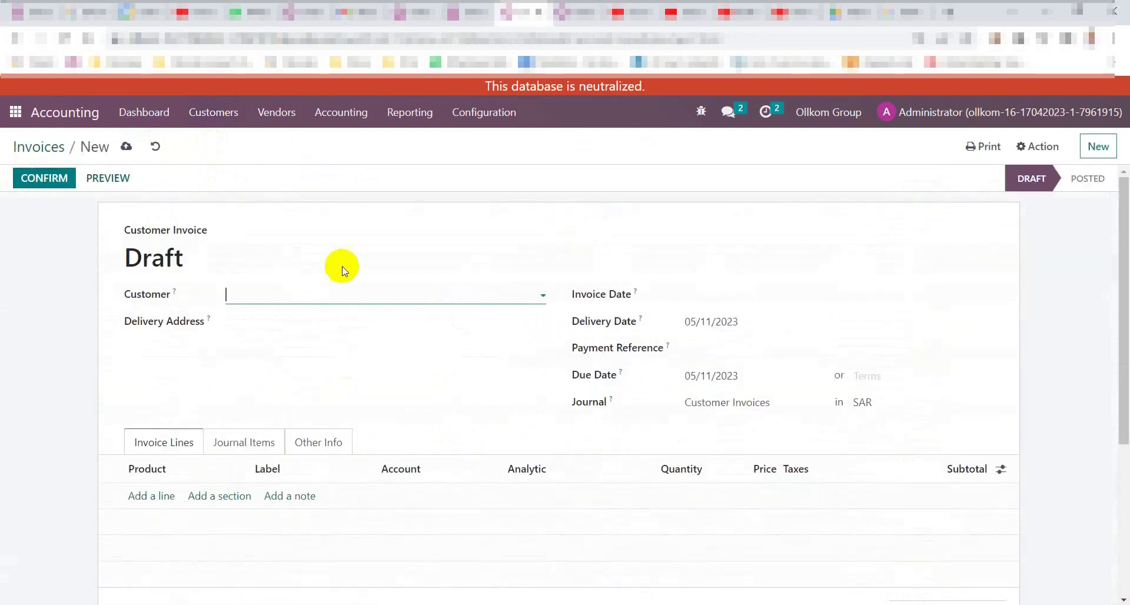
pyautogui.click(259, 293)
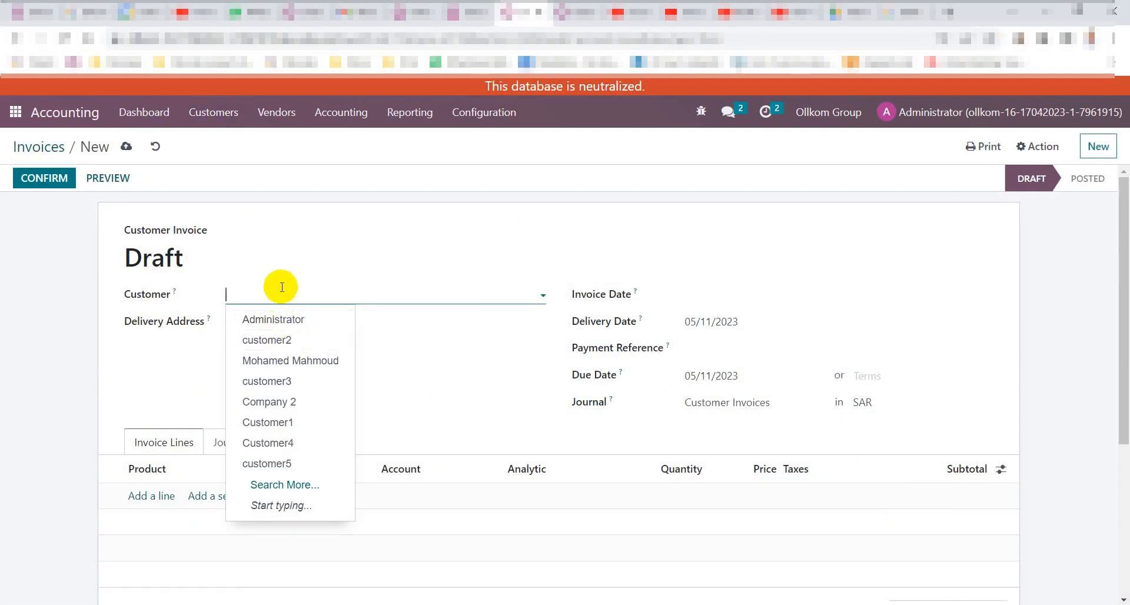
pyautogui.click(314, 360)
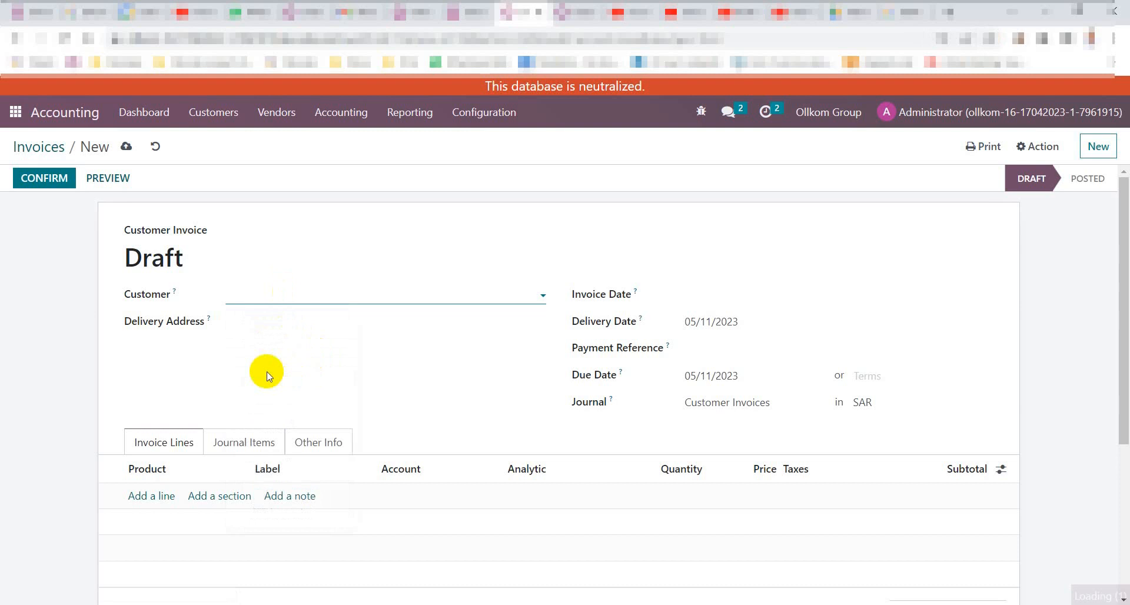
pyautogui.click(706, 294)
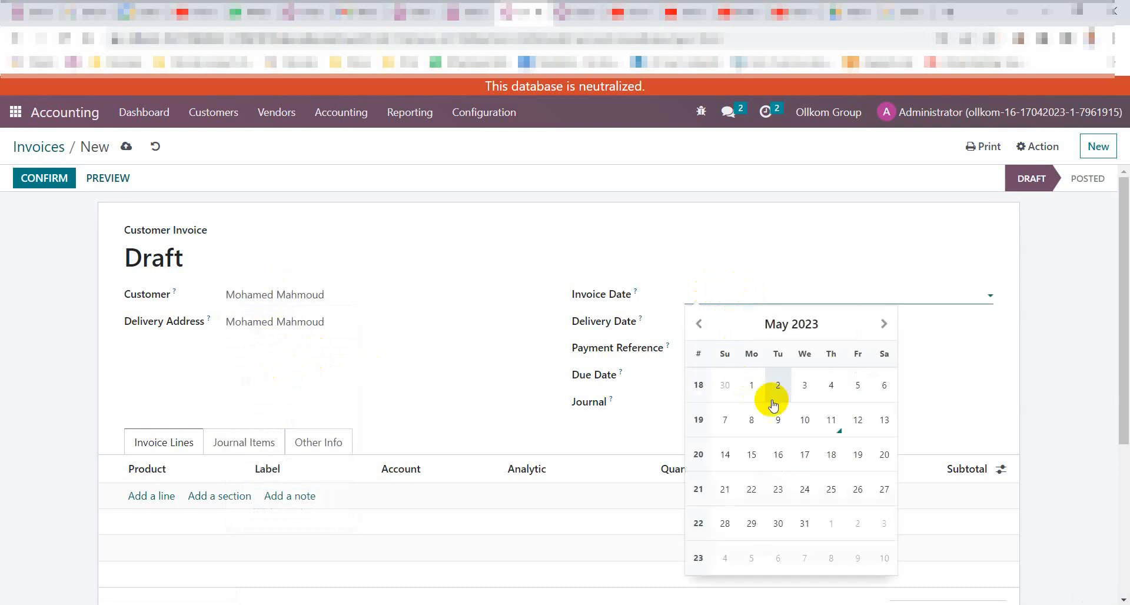
pyautogui.click(831, 419)
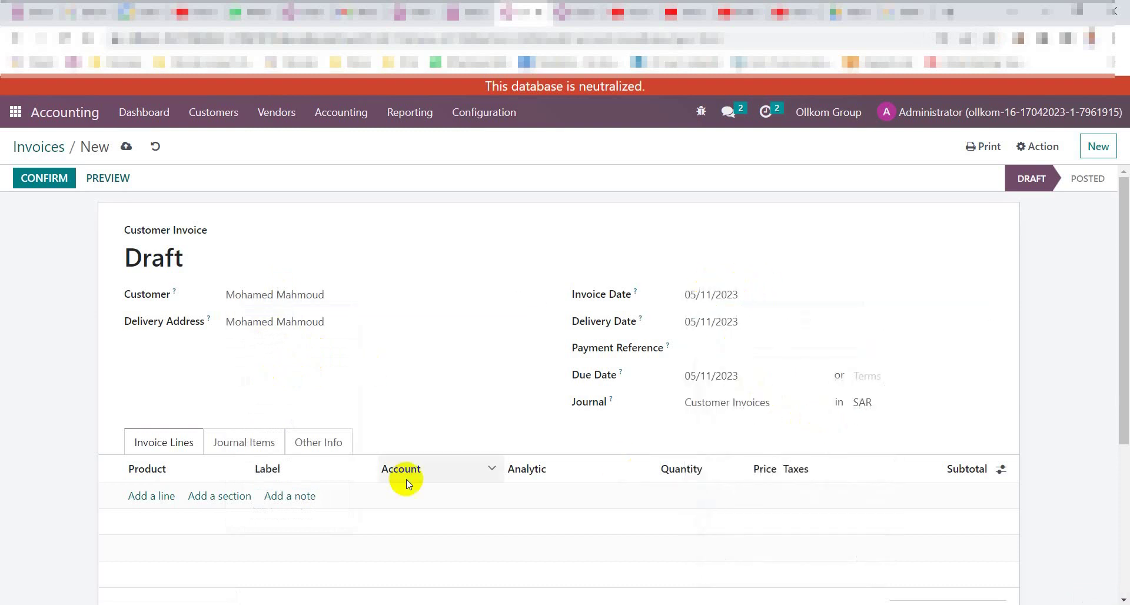
pyautogui.click(139, 497)
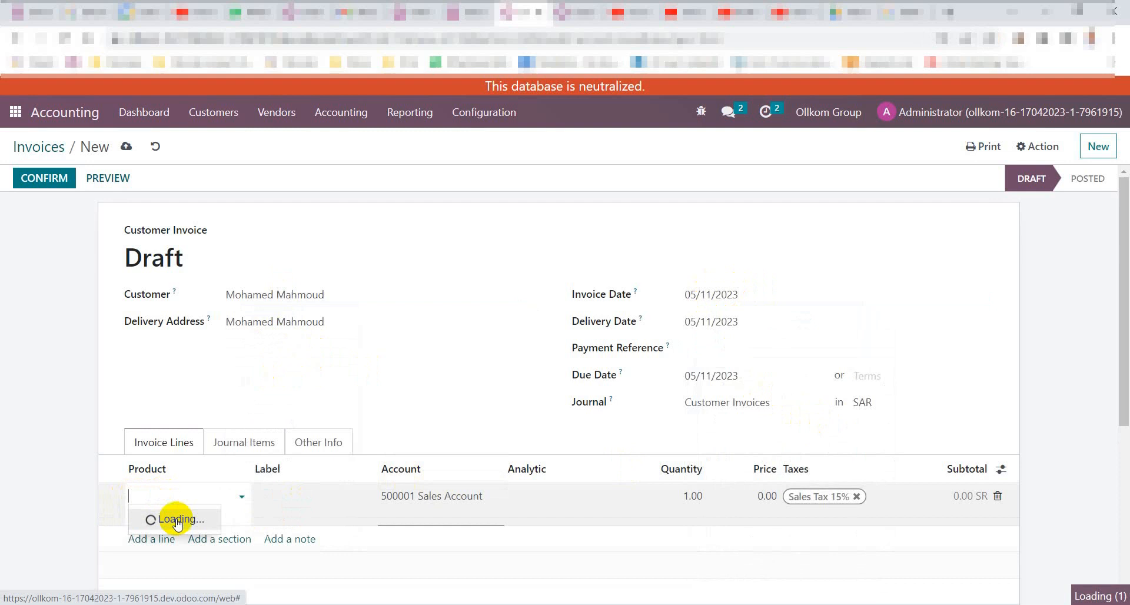
pyautogui.click(768, 496)
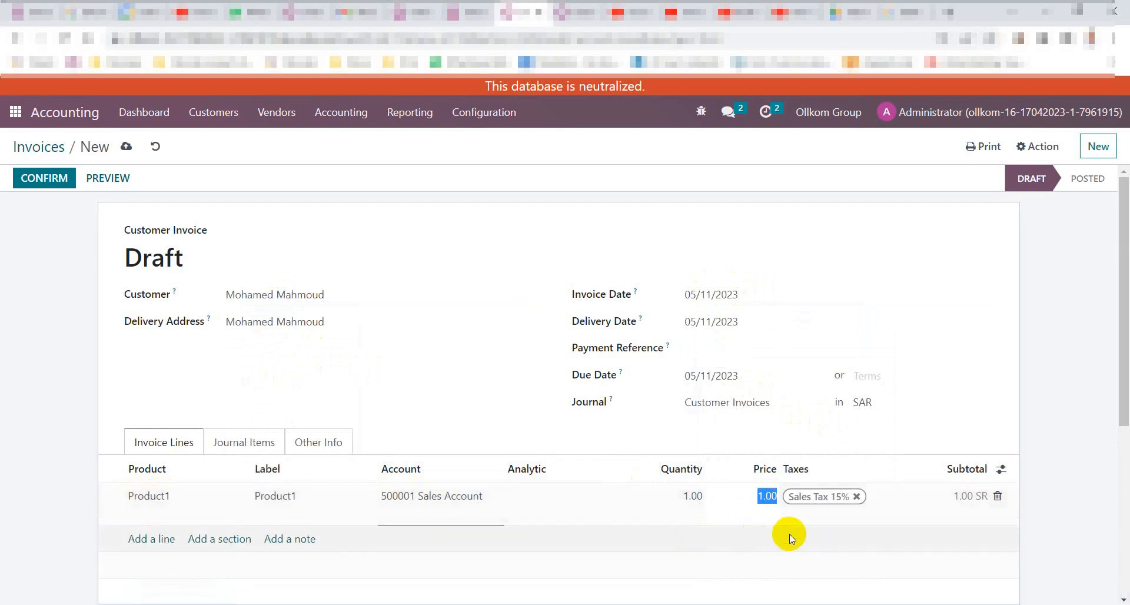
pyautogui.write('2')
pyautogui.write('000')
pyautogui.click(64, 343)
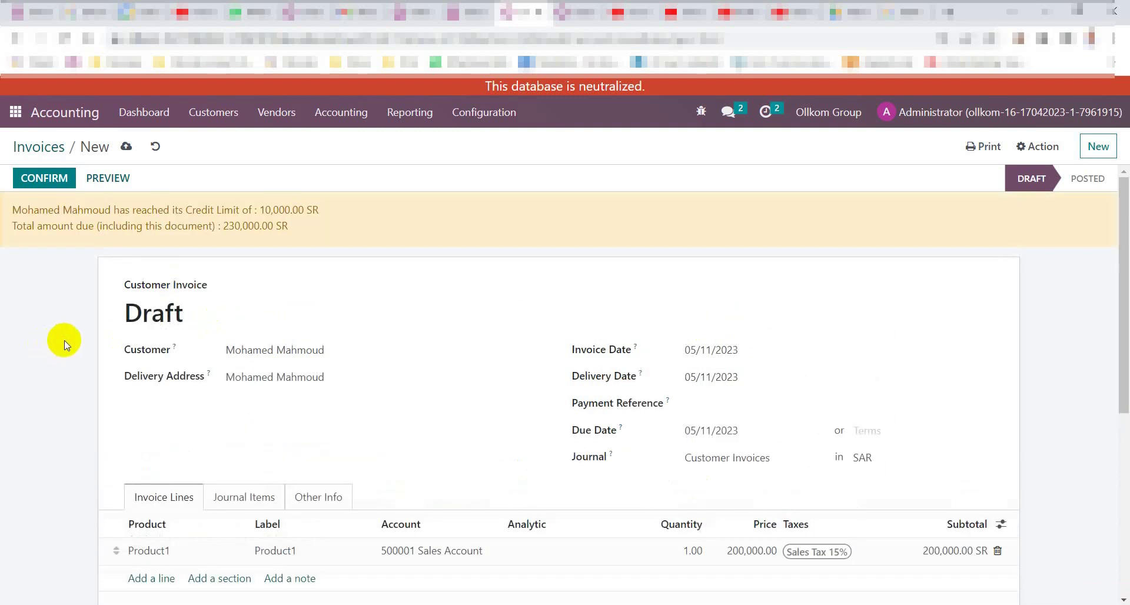
# Step: Confirm the invoice, reset it to draft, remove the 15% sales tax, and confirm again as INV/2023/00019
pyautogui.click(42, 178)
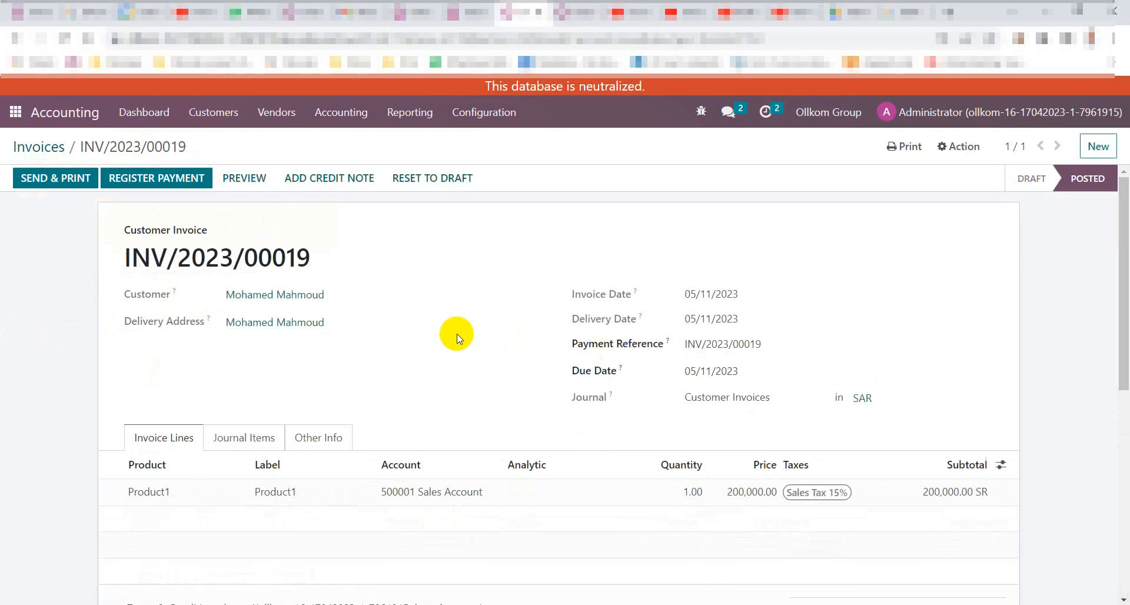
pyautogui.scroll(-2, 475, 353)
pyautogui.scroll(-1, 475, 352)
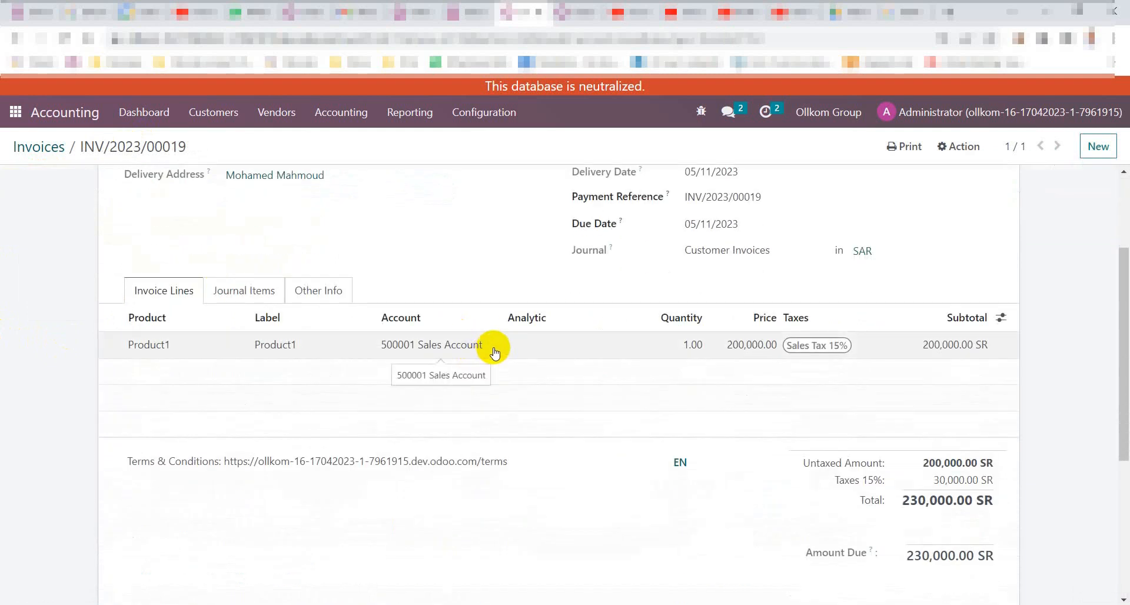
pyautogui.scroll(1, 494, 350)
pyautogui.scroll(2, 89, 203)
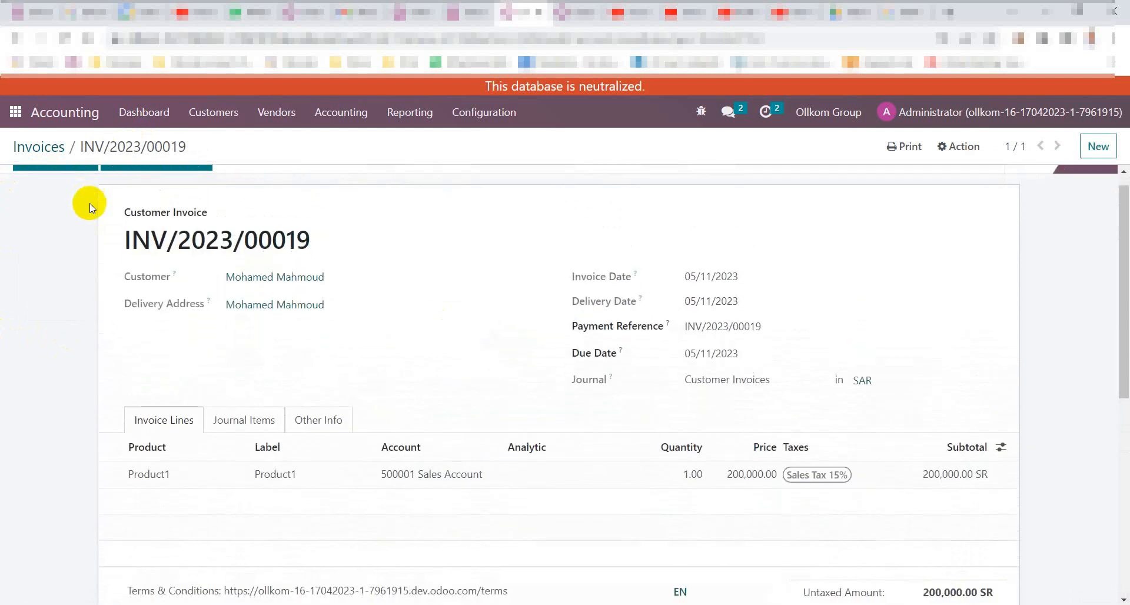
pyautogui.click(413, 182)
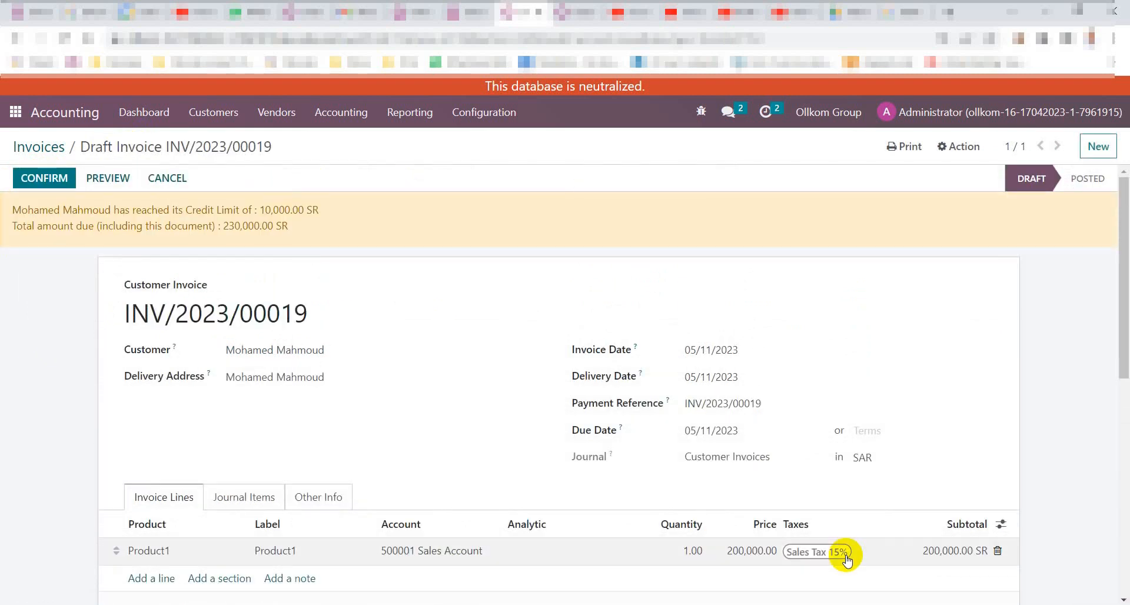
pyautogui.click(860, 555)
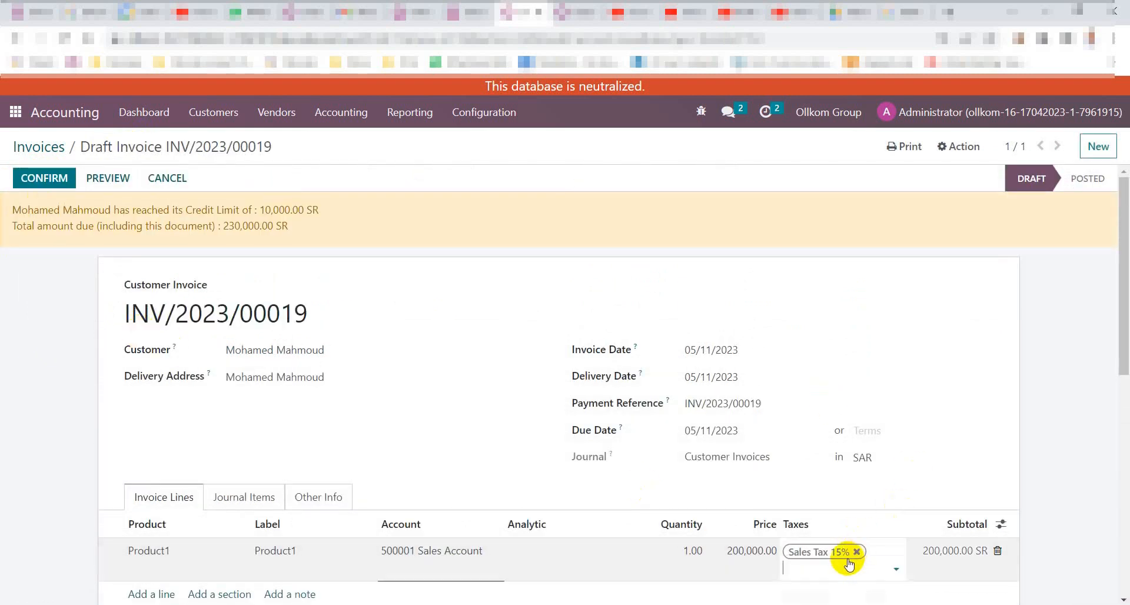
pyautogui.click(850, 552)
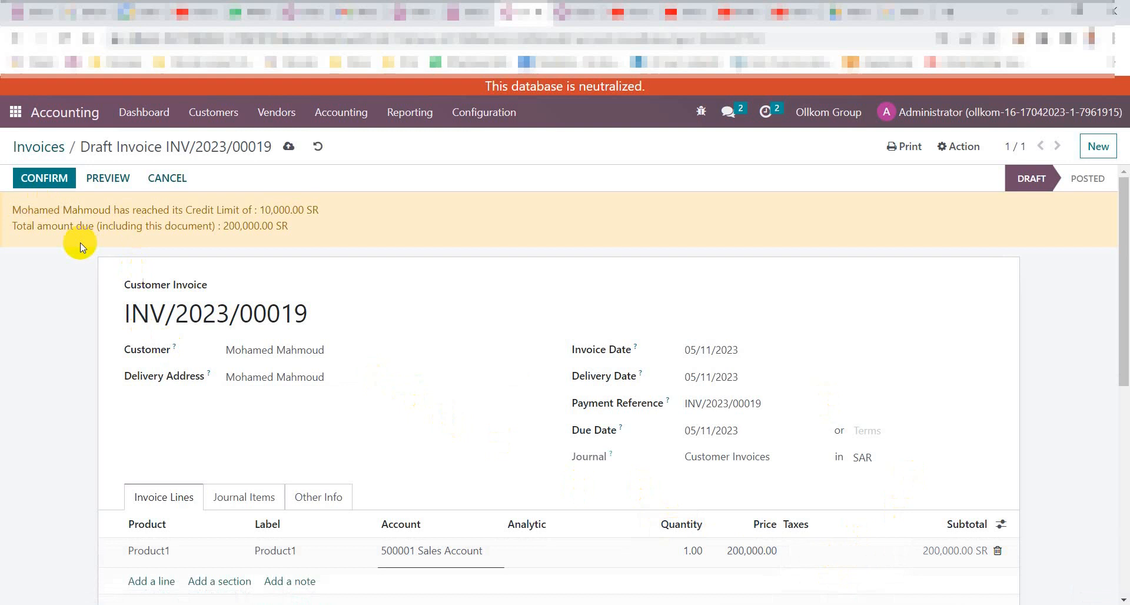
pyautogui.click(44, 177)
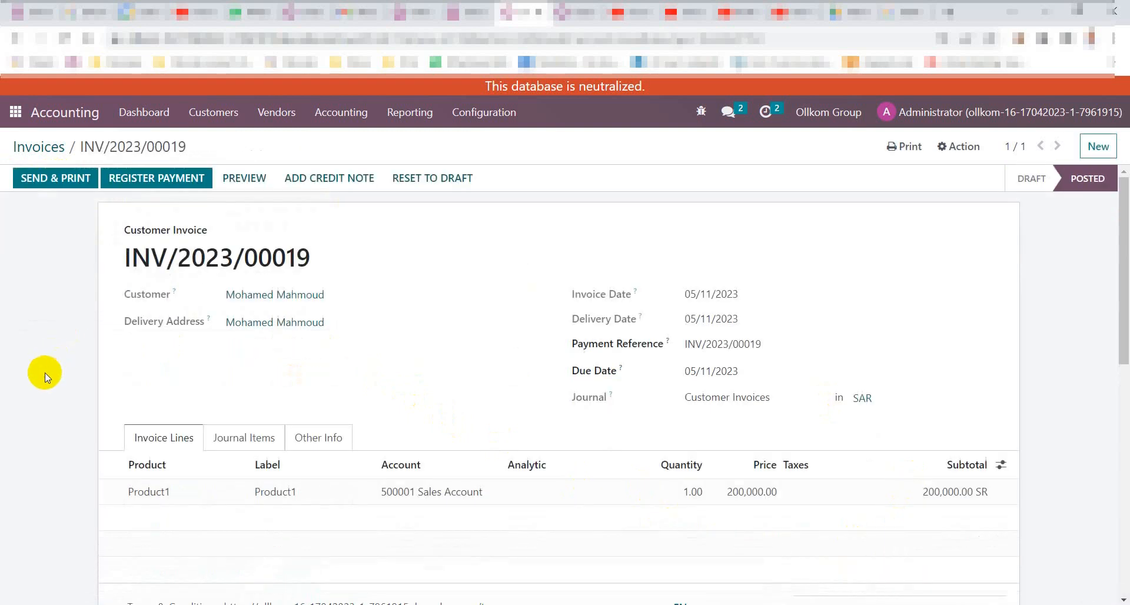
pyautogui.scroll(-5, 45, 372)
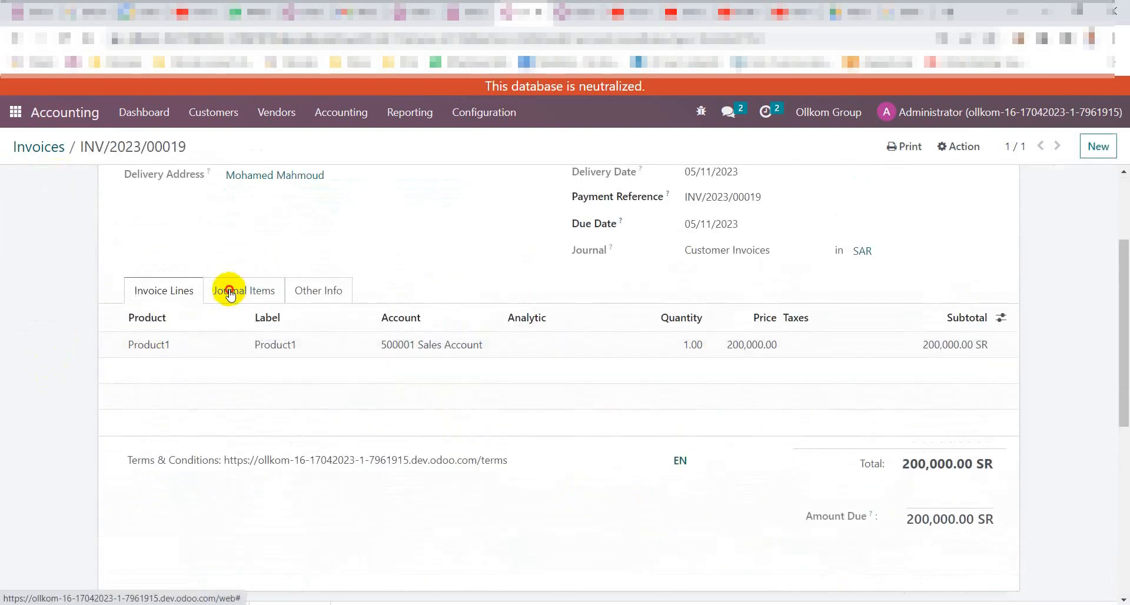
# Step: View the invoice's journal items: 200,000 to Sales Account and Accounts Receivable
pyautogui.click(232, 290)
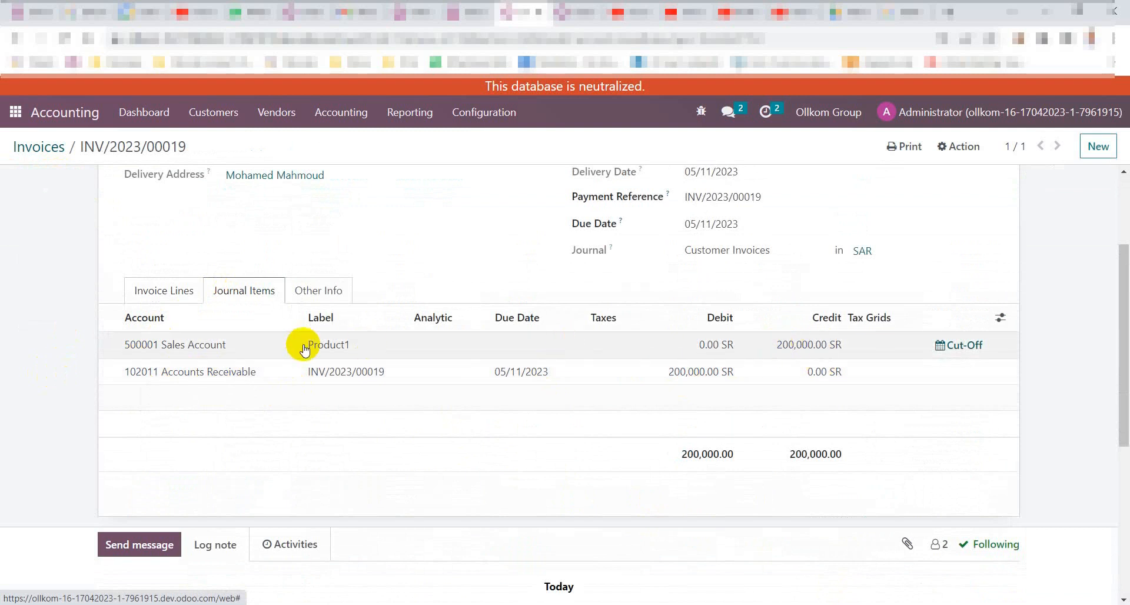
pyautogui.scroll(3, 327, 393)
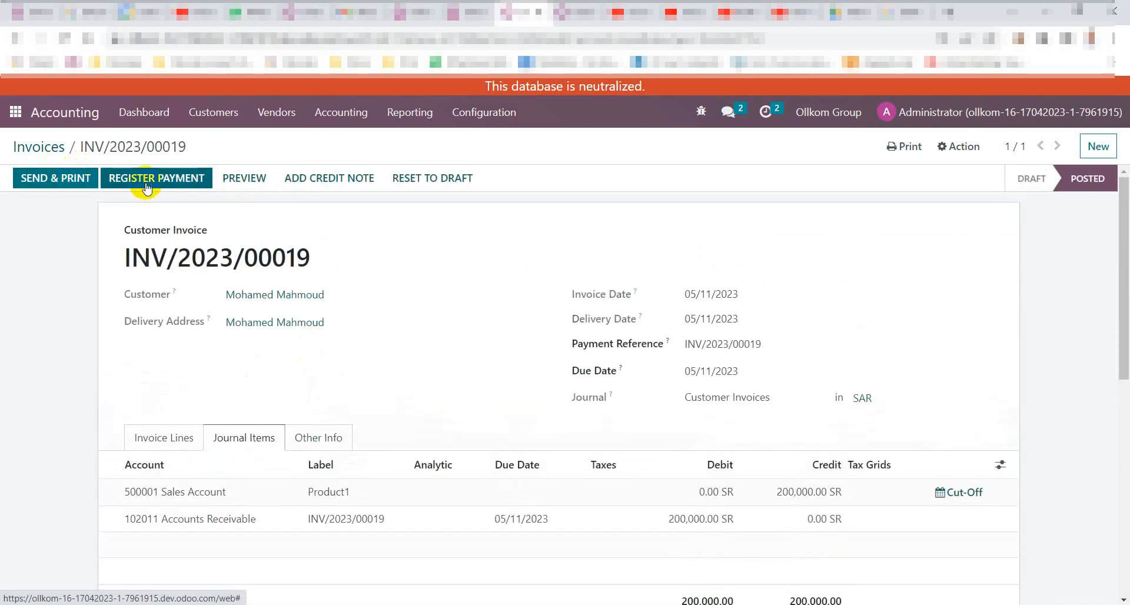
# Step: Register a 200,000 payment via Bank 12 and check the invoice's amount due is 0.00
pyautogui.click(157, 177)
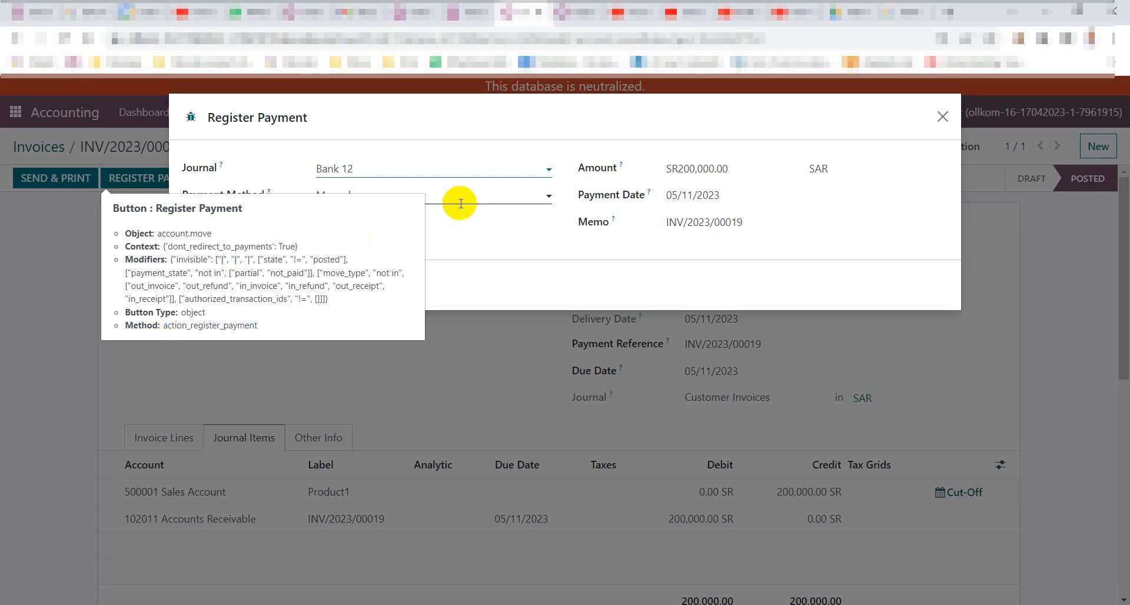
pyautogui.click(407, 168)
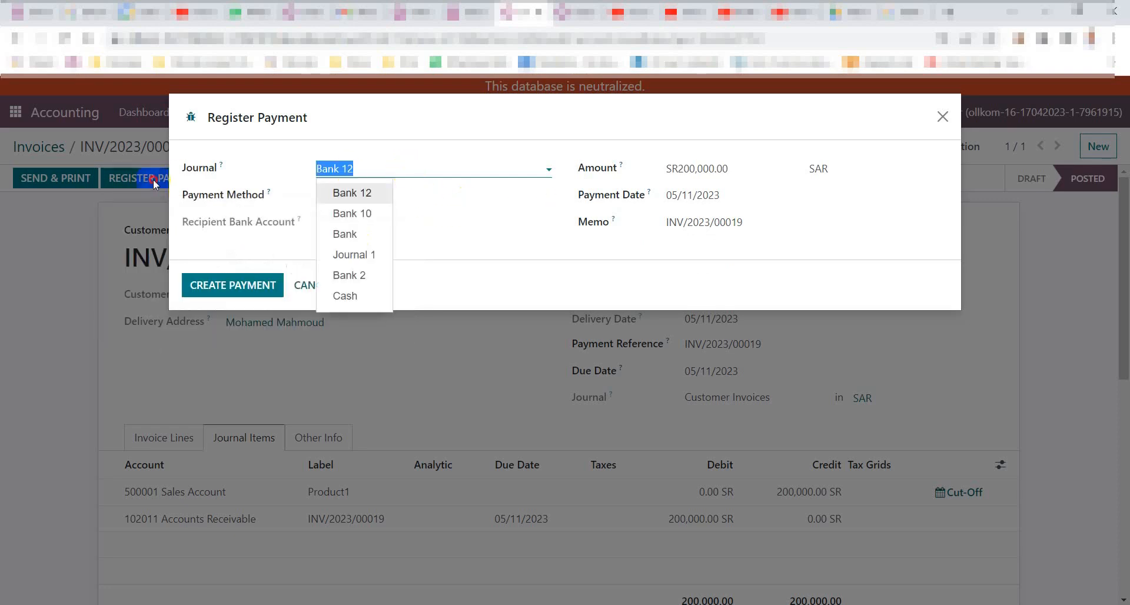
pyautogui.click(265, 181)
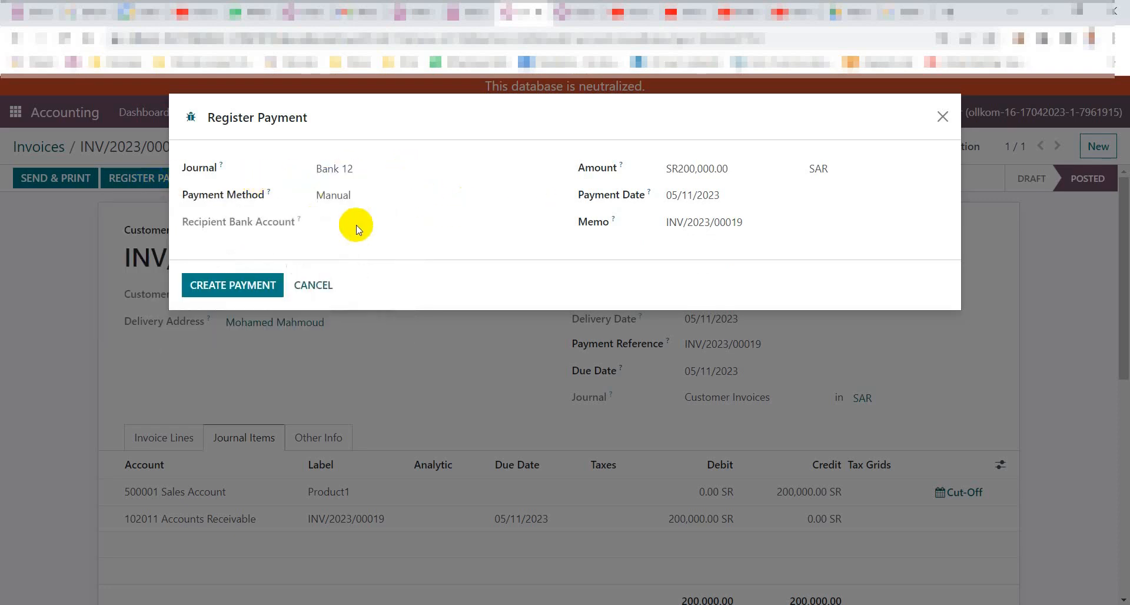
pyautogui.click(243, 284)
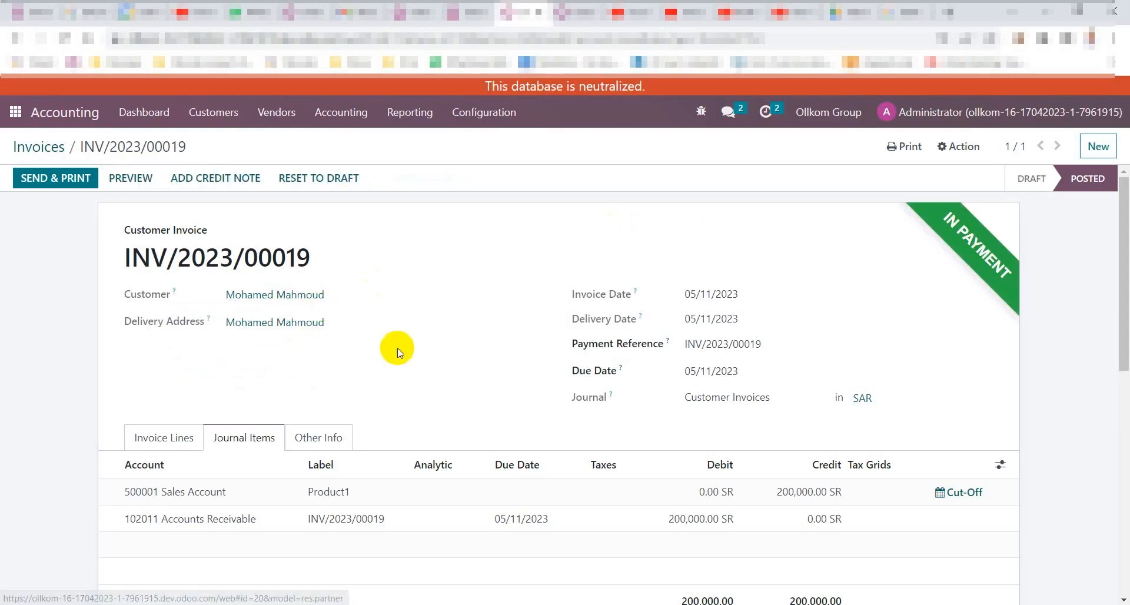
pyautogui.scroll(-5, 909, 358)
pyautogui.scroll(-2, 794, 419)
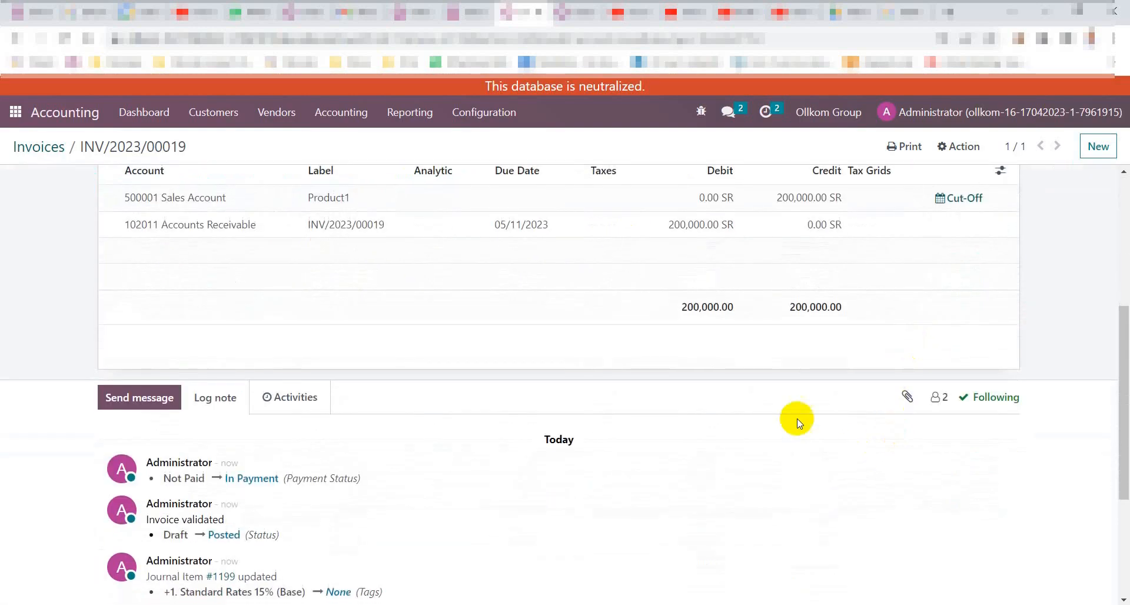
pyautogui.scroll(3, 336, 318)
pyautogui.click(163, 290)
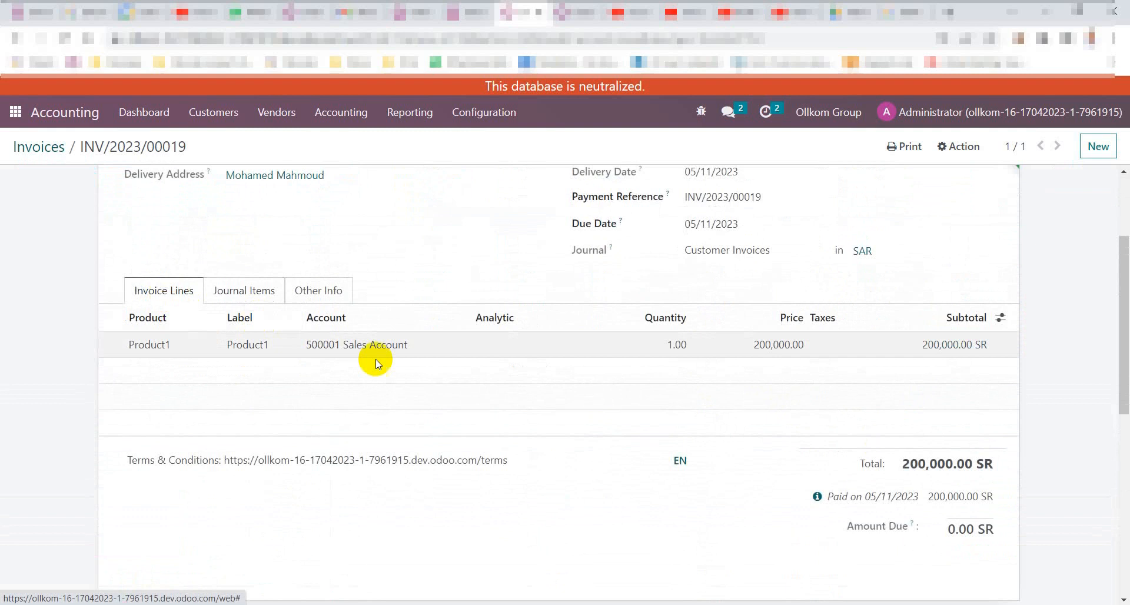
pyautogui.scroll(4, 927, 547)
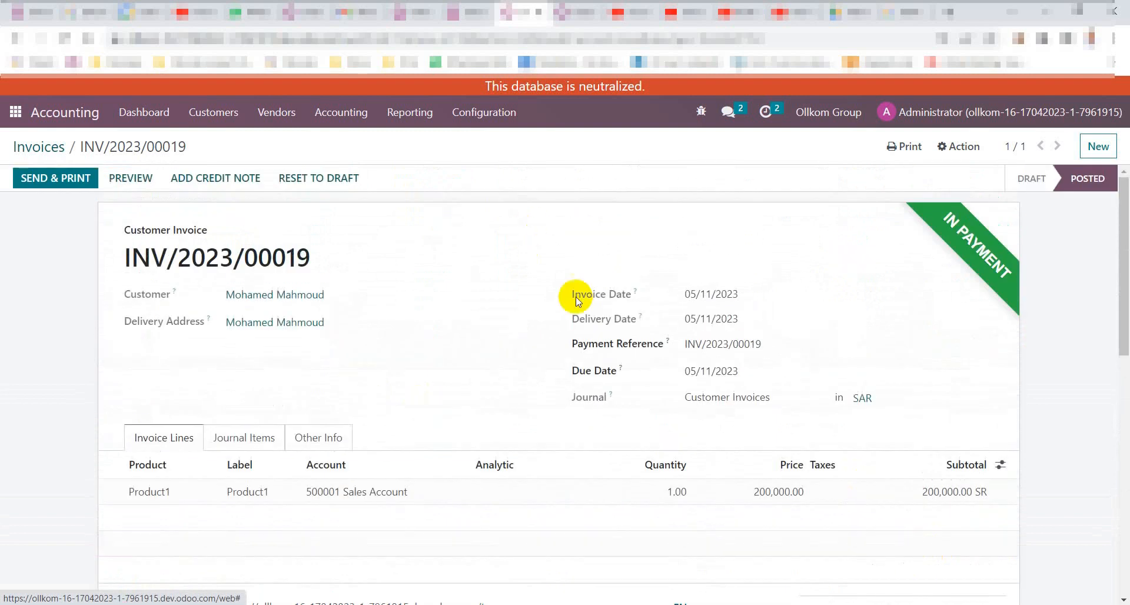
pyautogui.scroll(-5, 755, 397)
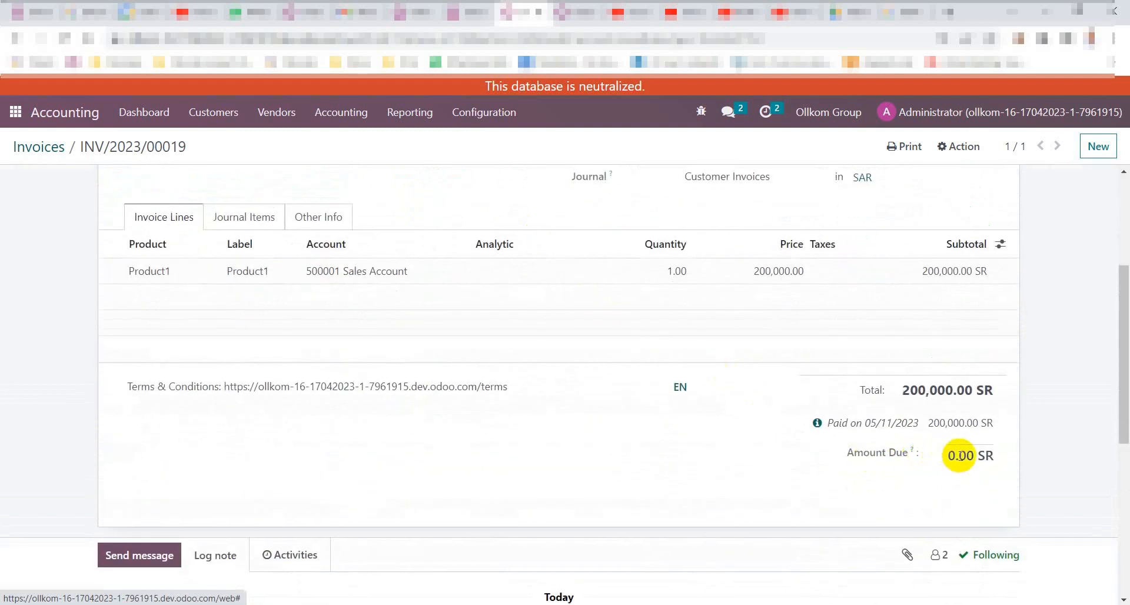
pyautogui.moveTo(968, 455); pyautogui.dragTo(949, 455)
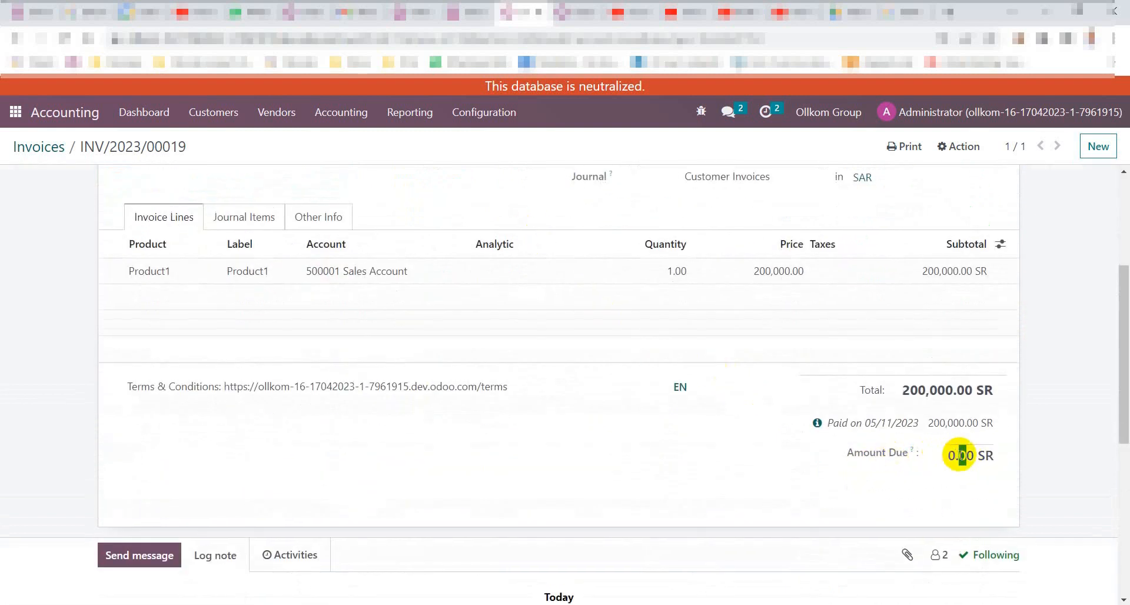
pyautogui.scroll(3, 961, 455)
pyautogui.scroll(3, 941, 450)
pyautogui.scroll(2, 912, 414)
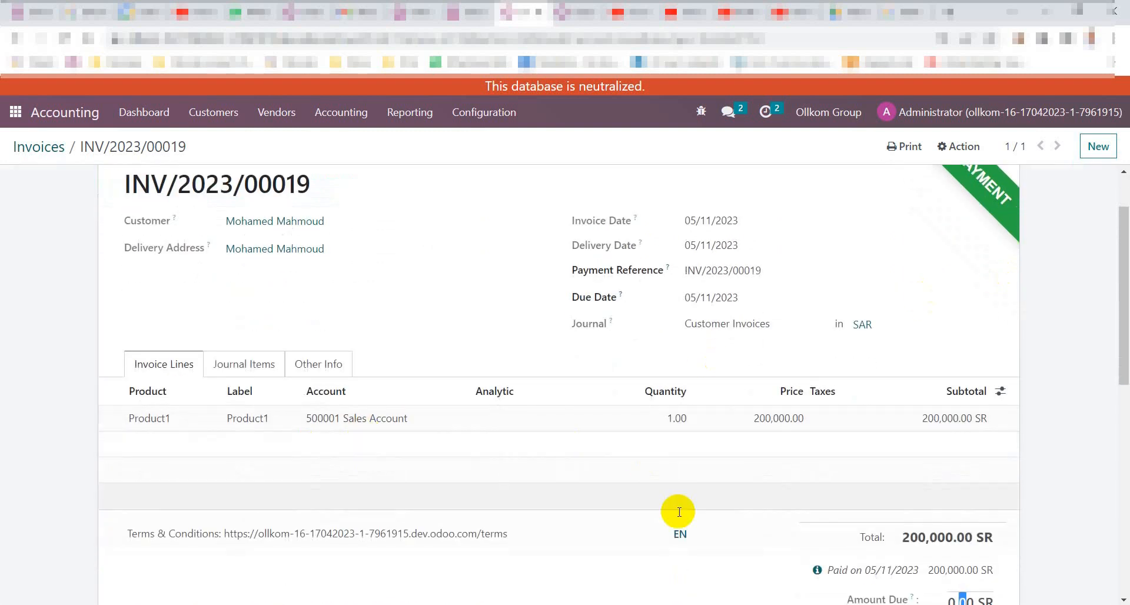
pyautogui.scroll(-2, 679, 529)
# Step: Open the payment recorded on the invoice and its journal entry PBNK12/2023/00001
pyautogui.click(816, 498)
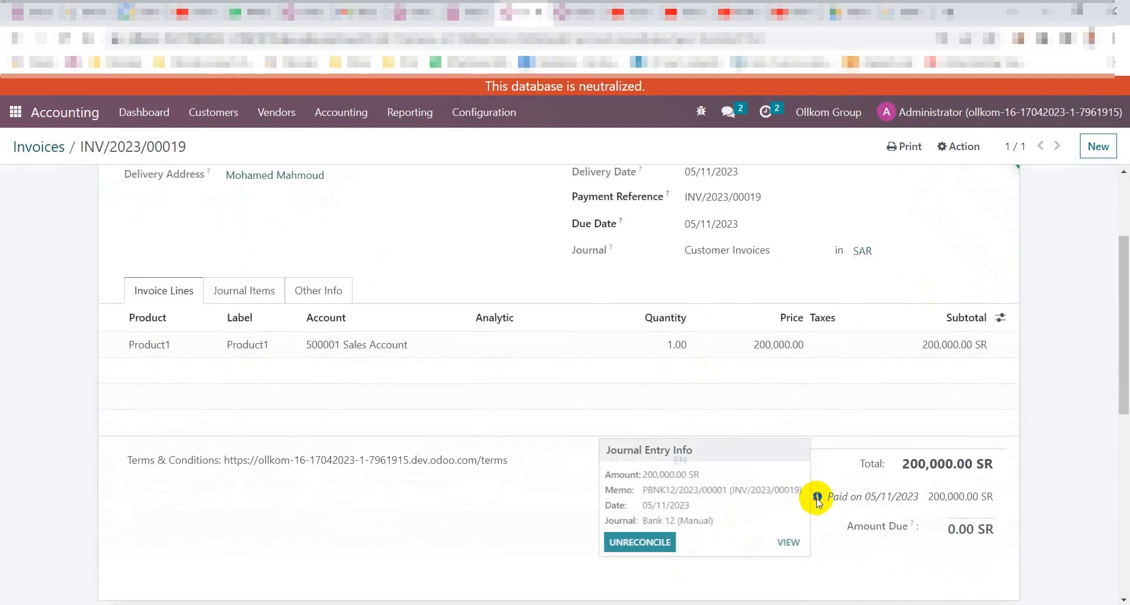
pyautogui.click(790, 543)
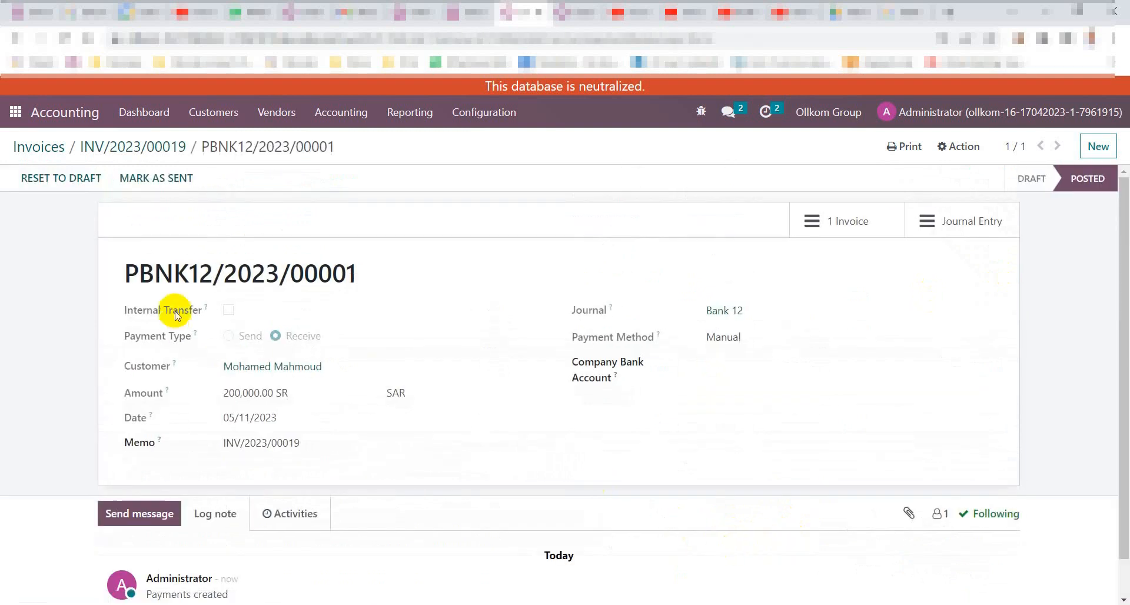
pyautogui.moveTo(126, 274); pyautogui.dragTo(388, 273)
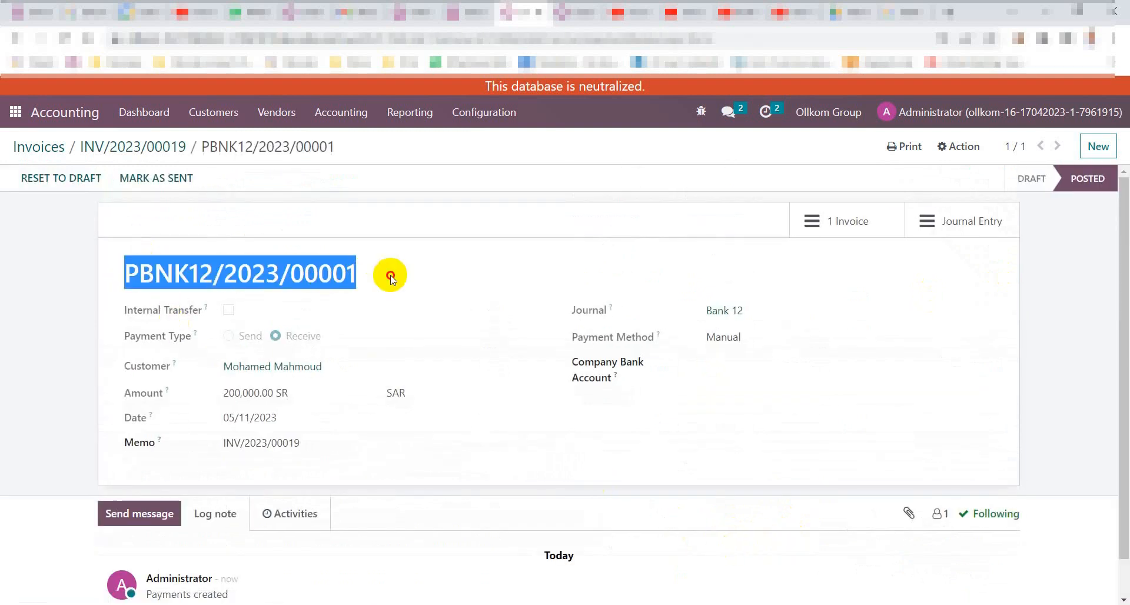
pyautogui.click(945, 221)
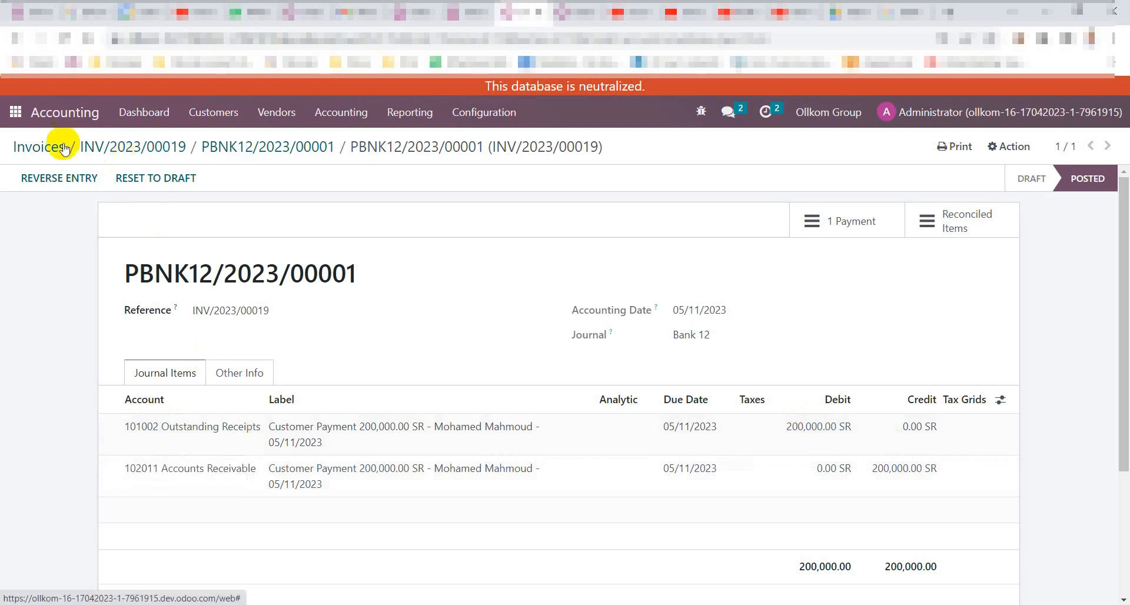
# Step: From the dashboard, go to the Bank 12 journal's reconciliation page
pyautogui.click(143, 112)
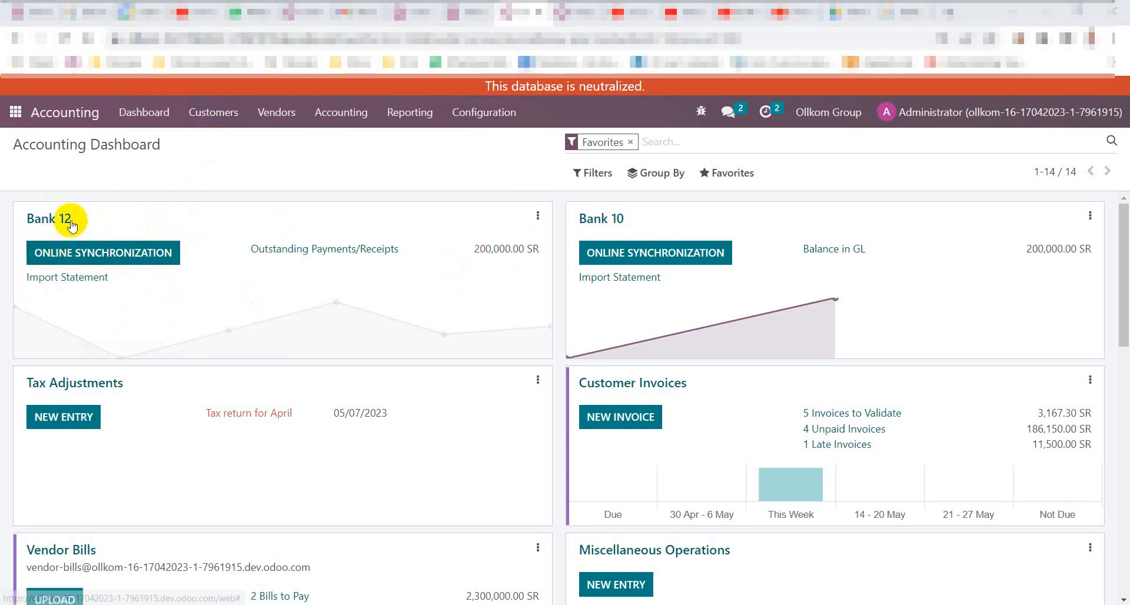
pyautogui.click(64, 219)
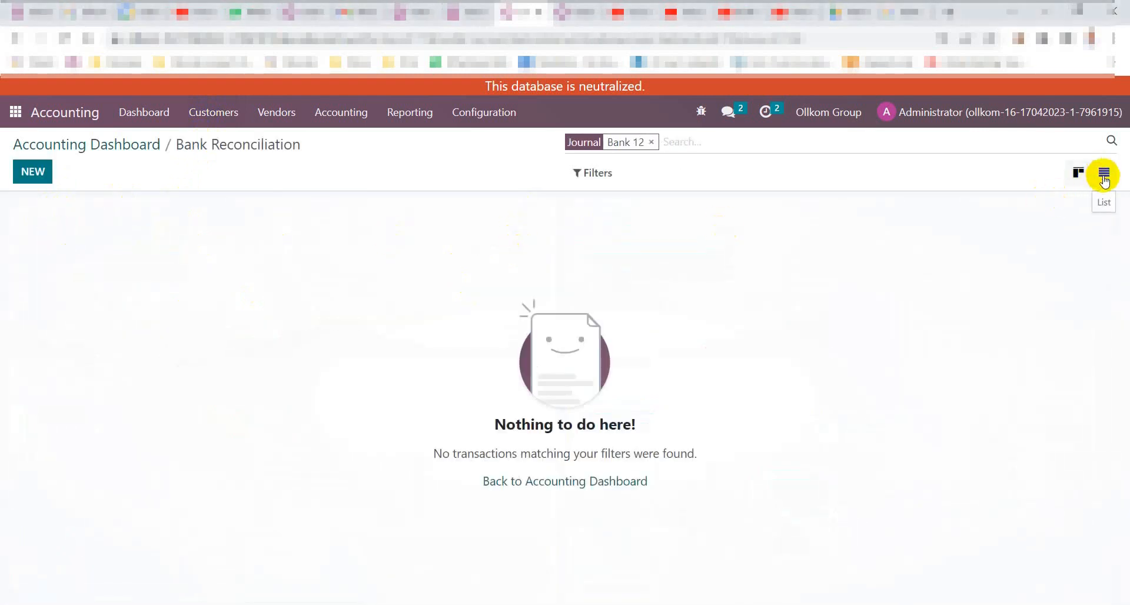
# Step: Start an Import records from the Bank 12 transactions list via Favorites
pyautogui.click(1104, 175)
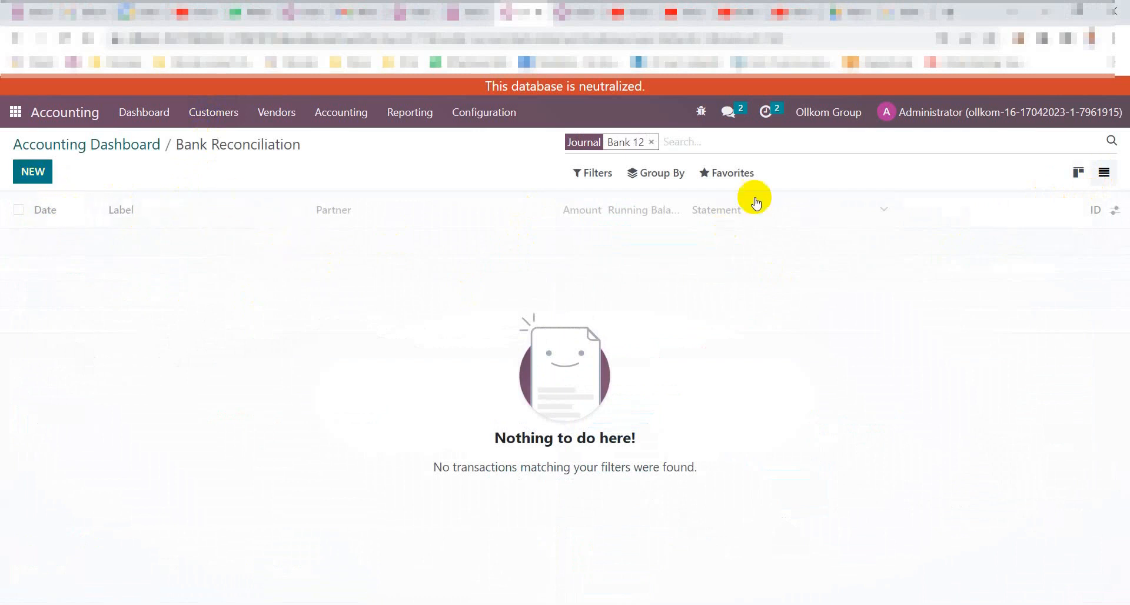
pyautogui.click(729, 173)
pyautogui.moveTo(753, 200)
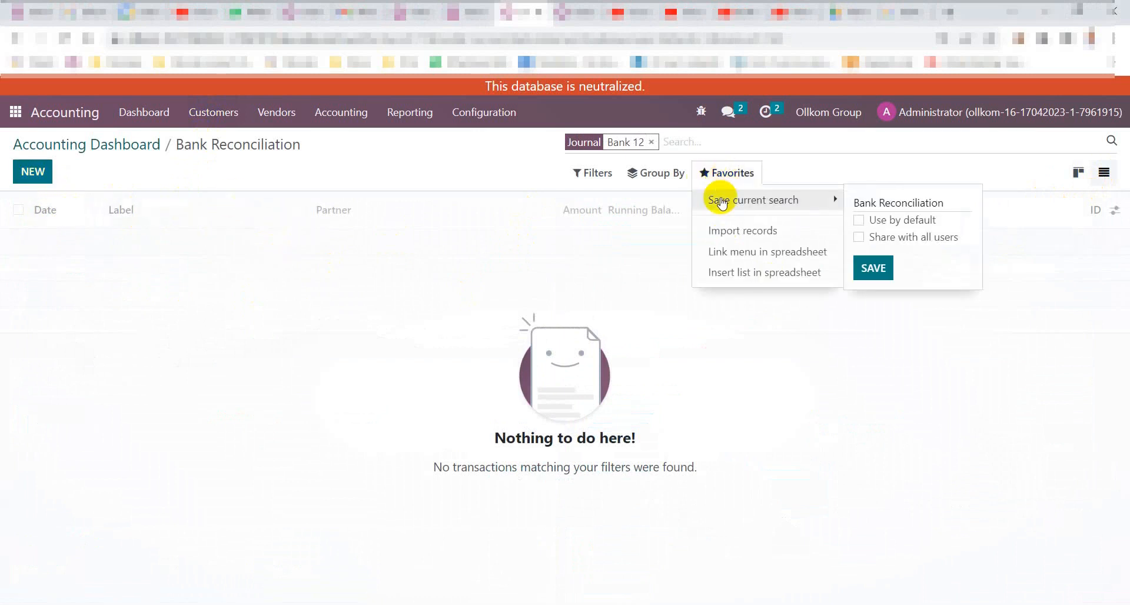
pyautogui.click(747, 232)
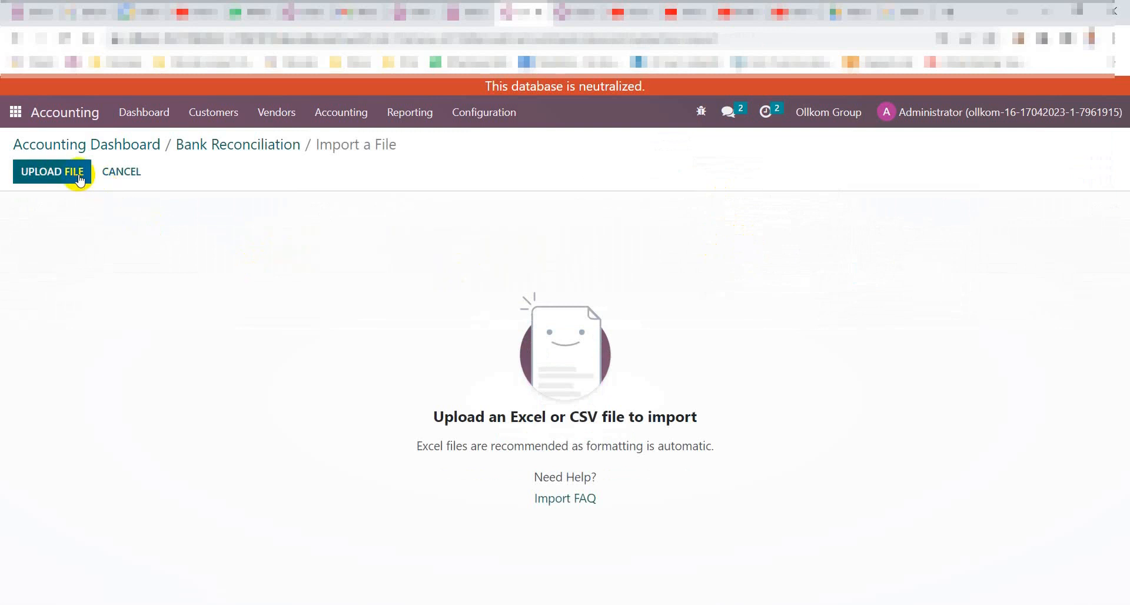
# Step: Upload the updated Bank Statement Line .xlsx spreadsheet for import
pyautogui.click(80, 176)
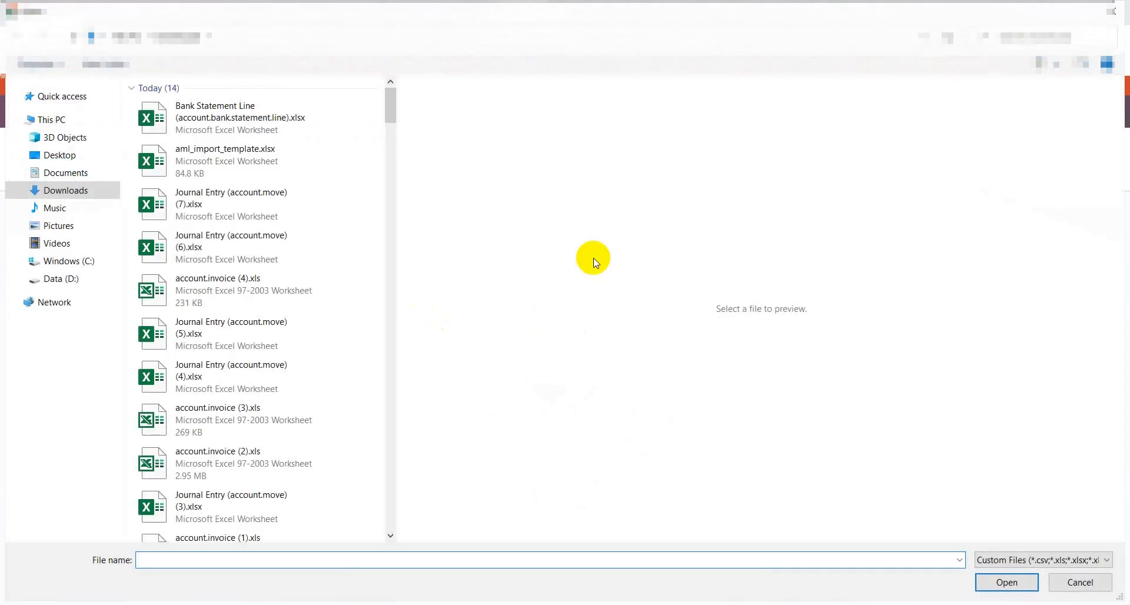
pyautogui.moveTo(232, 112)
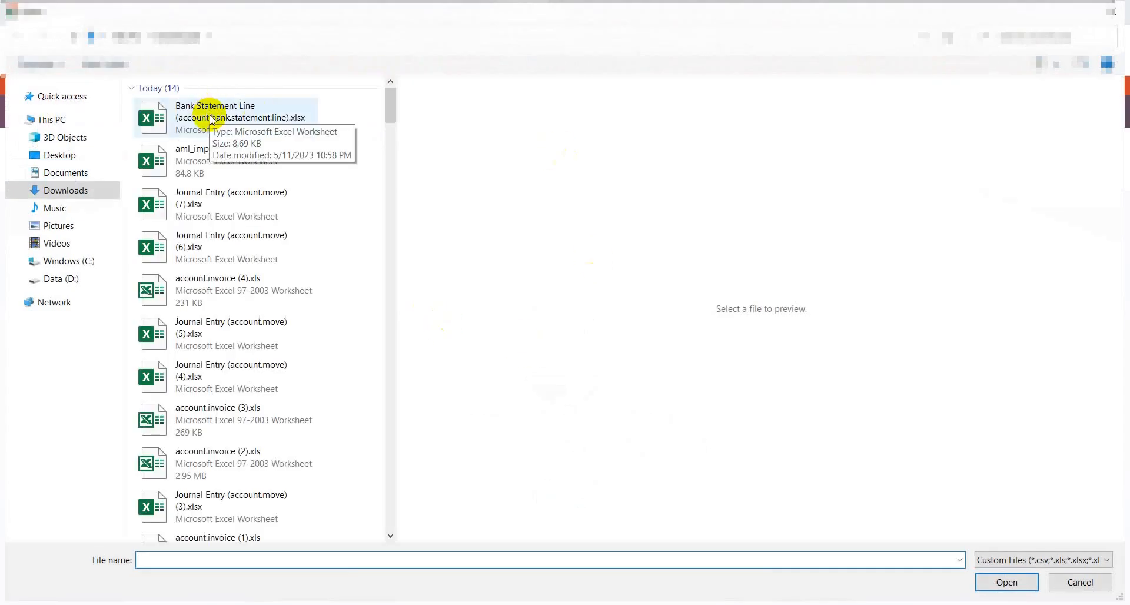
pyautogui.click(212, 120)
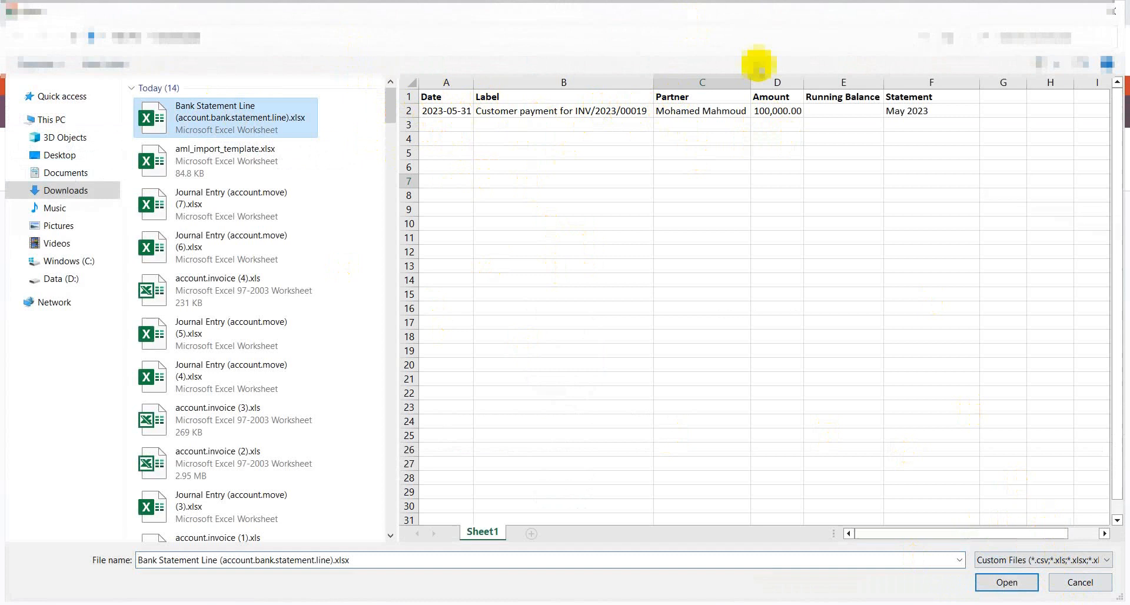
pyautogui.click(1078, 585)
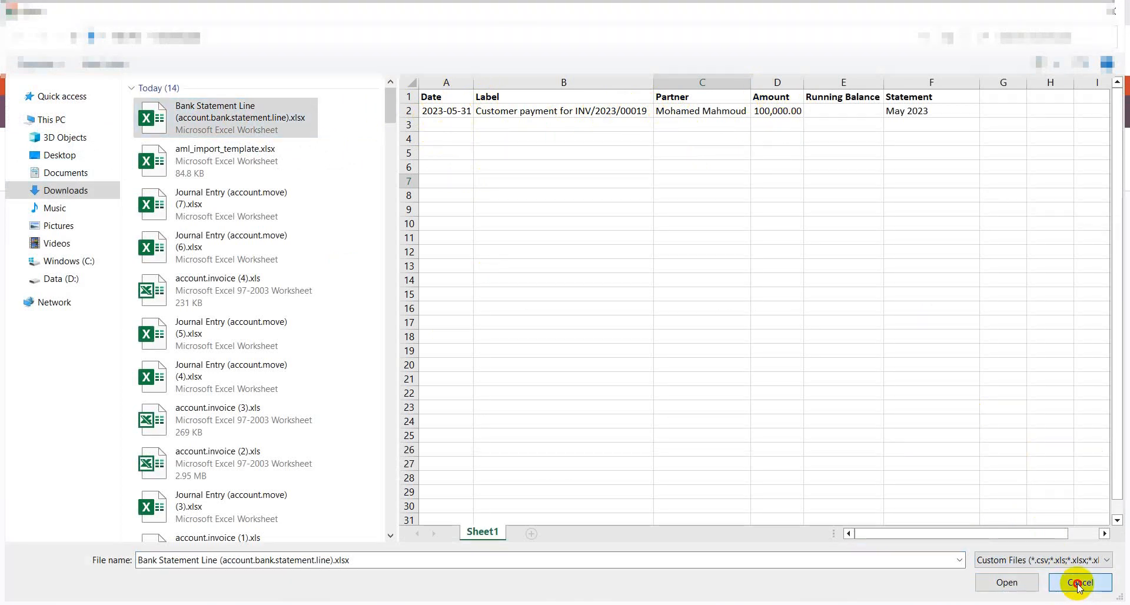
pyautogui.click(1079, 585)
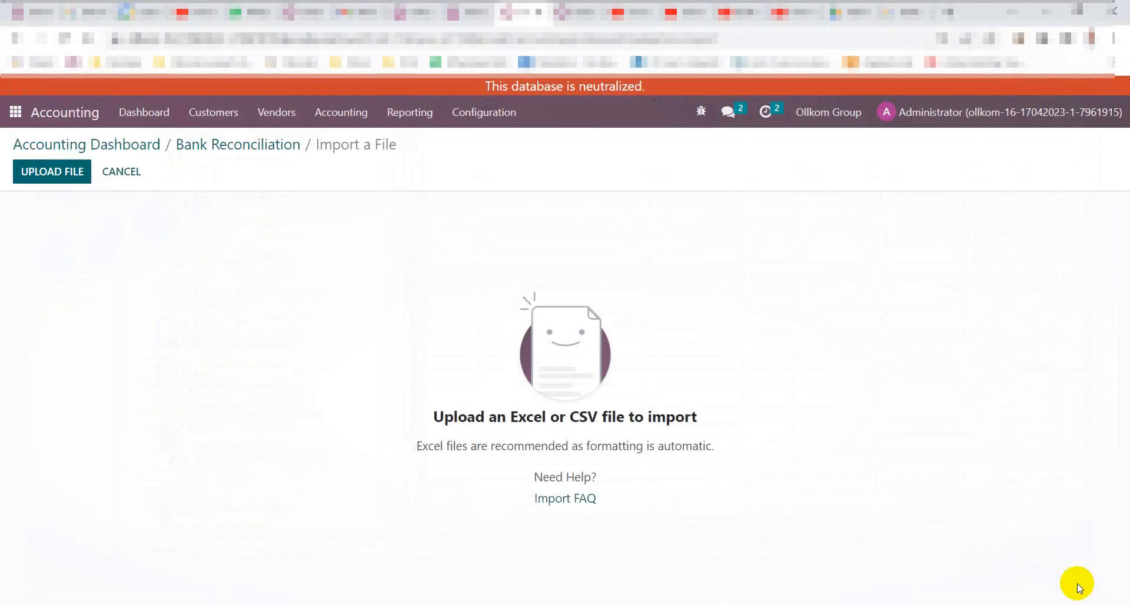
pyautogui.click(51, 172)
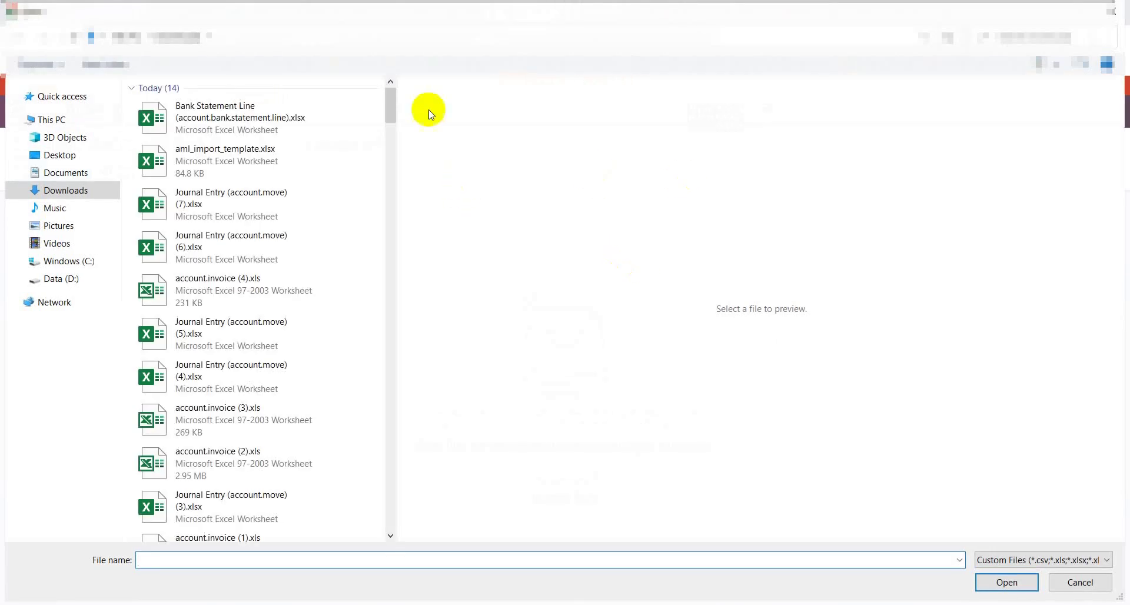
pyautogui.click(240, 116)
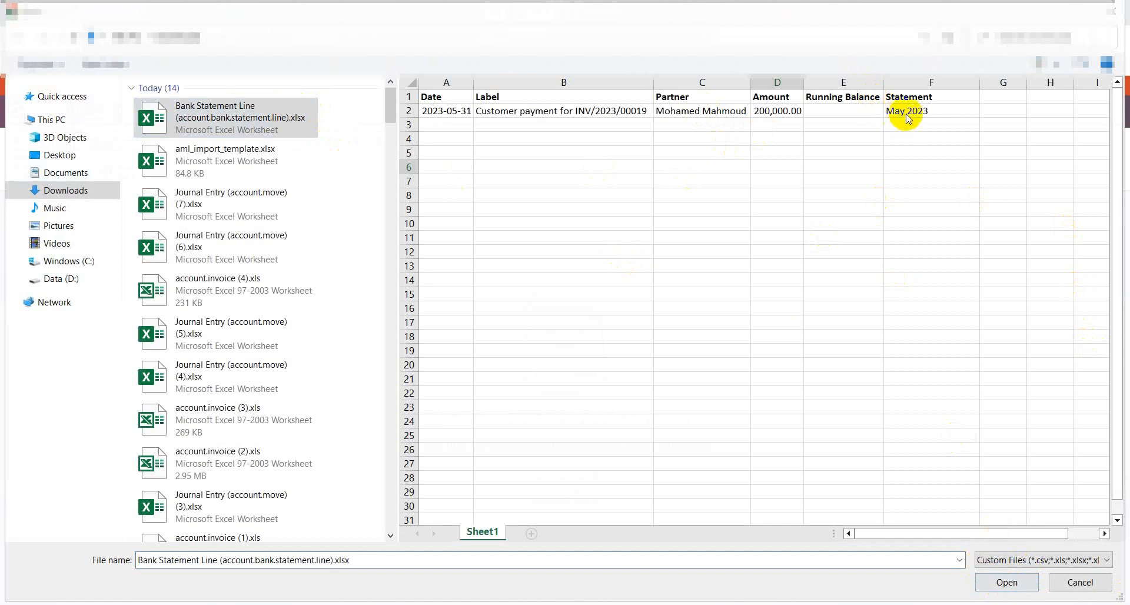
pyautogui.click(1007, 583)
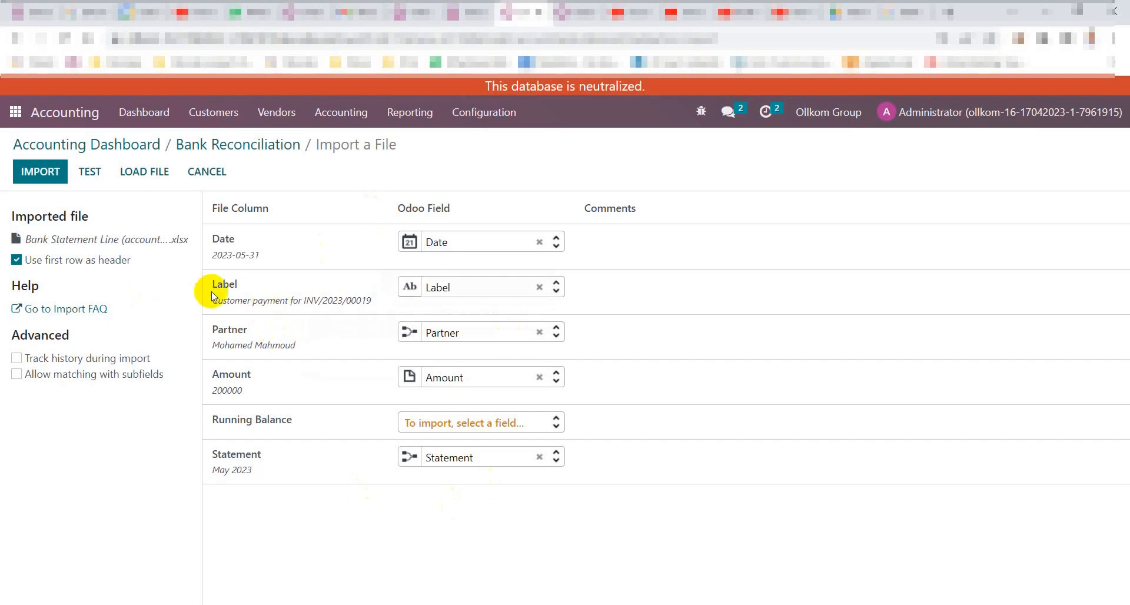
# Step: Test the import creating the missing May 2023 statement, then import the 200,000.00 SR line
pyautogui.click(91, 174)
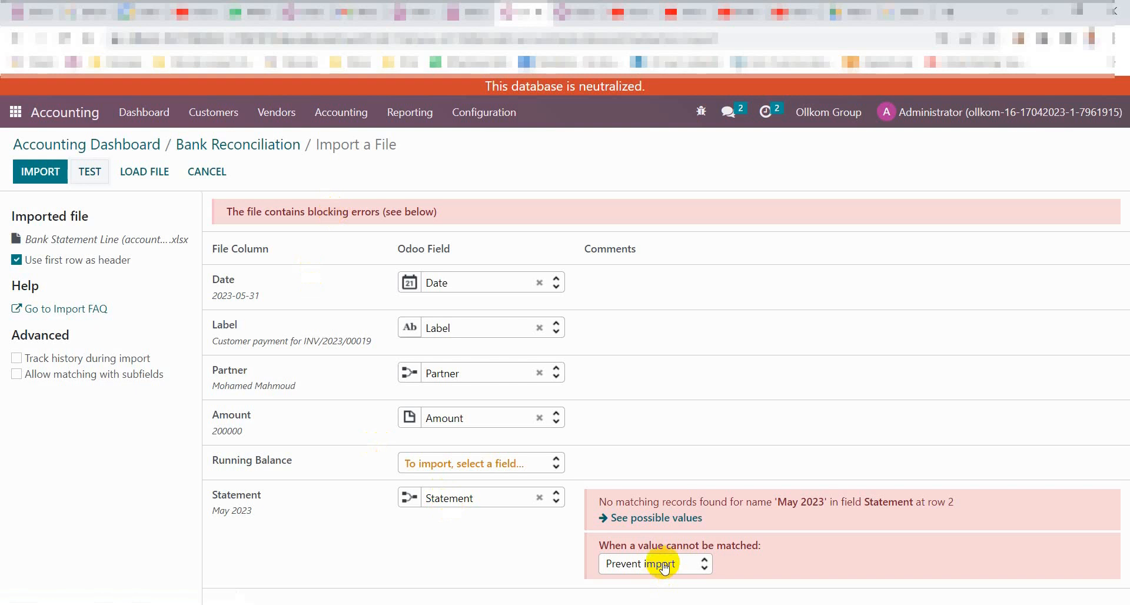
pyautogui.click(655, 564)
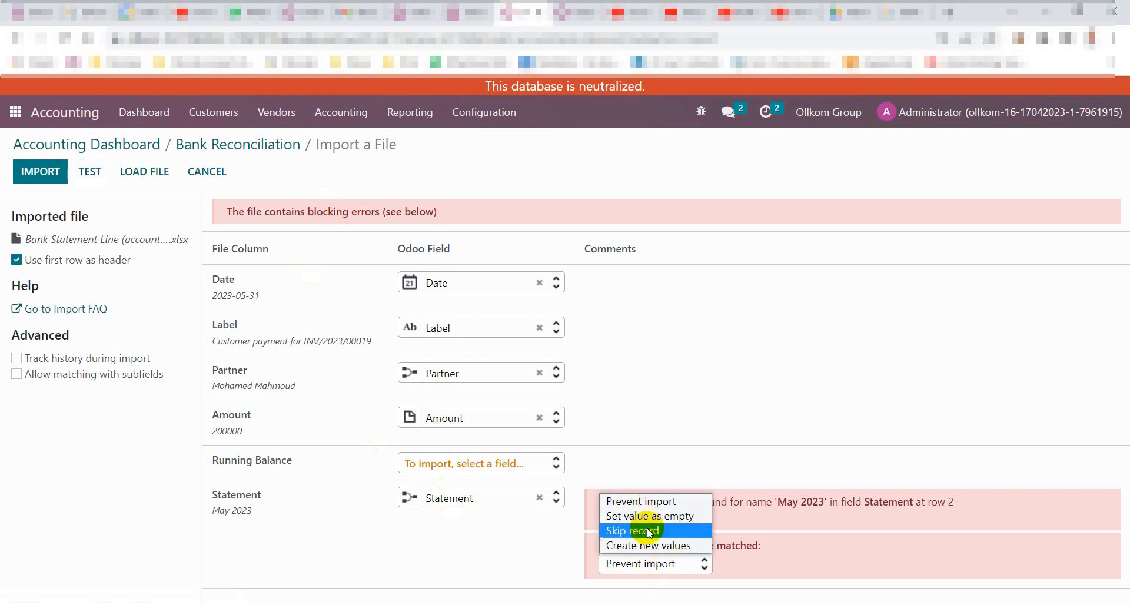
pyautogui.click(644, 546)
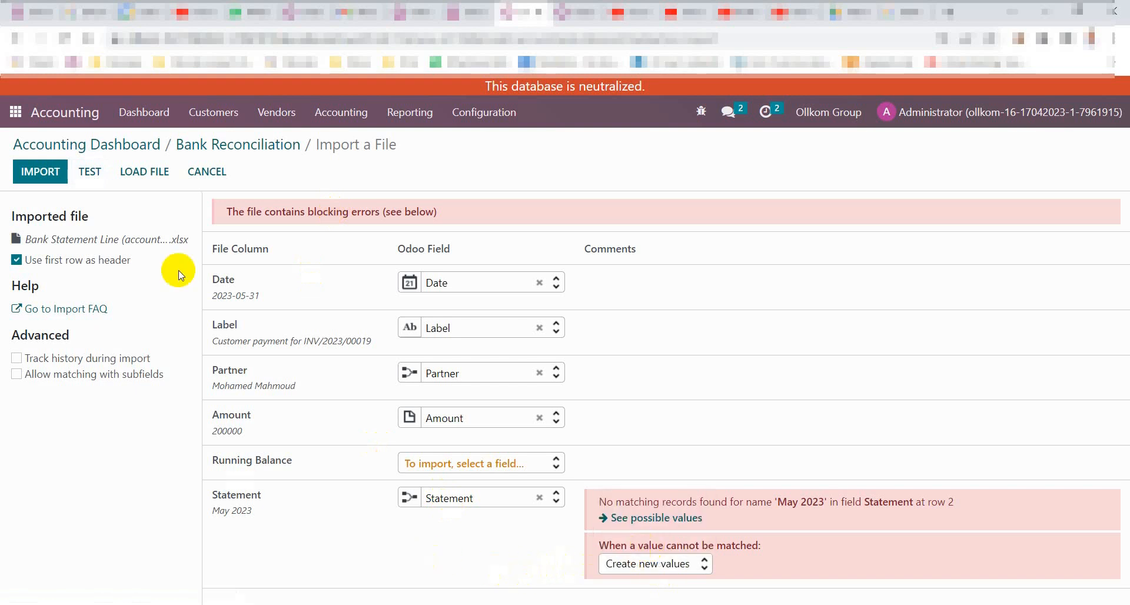
pyautogui.click(90, 172)
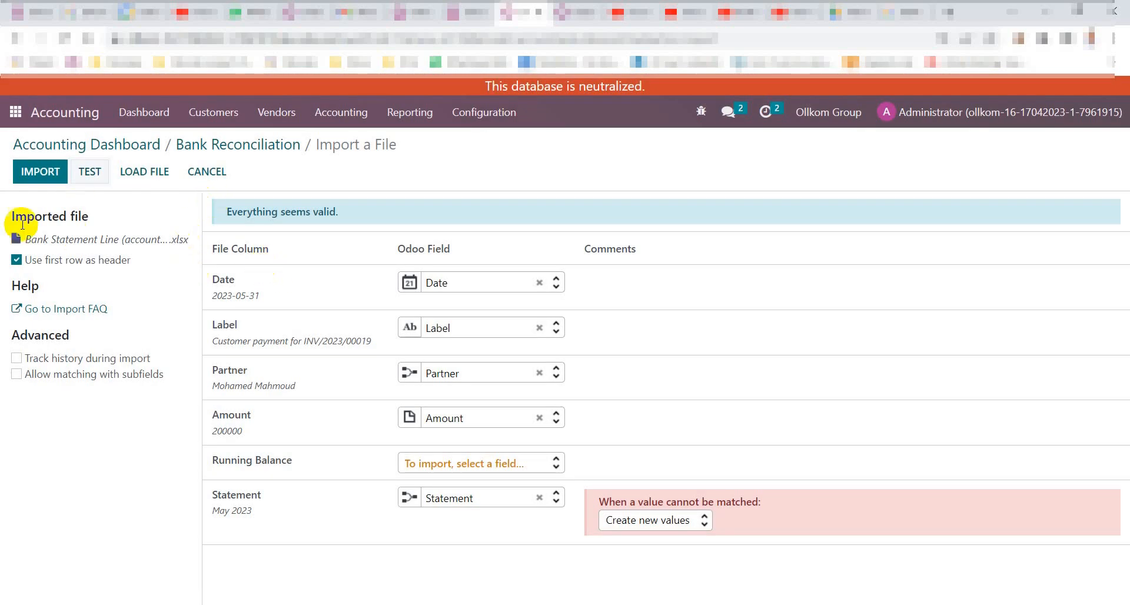
pyautogui.click(40, 172)
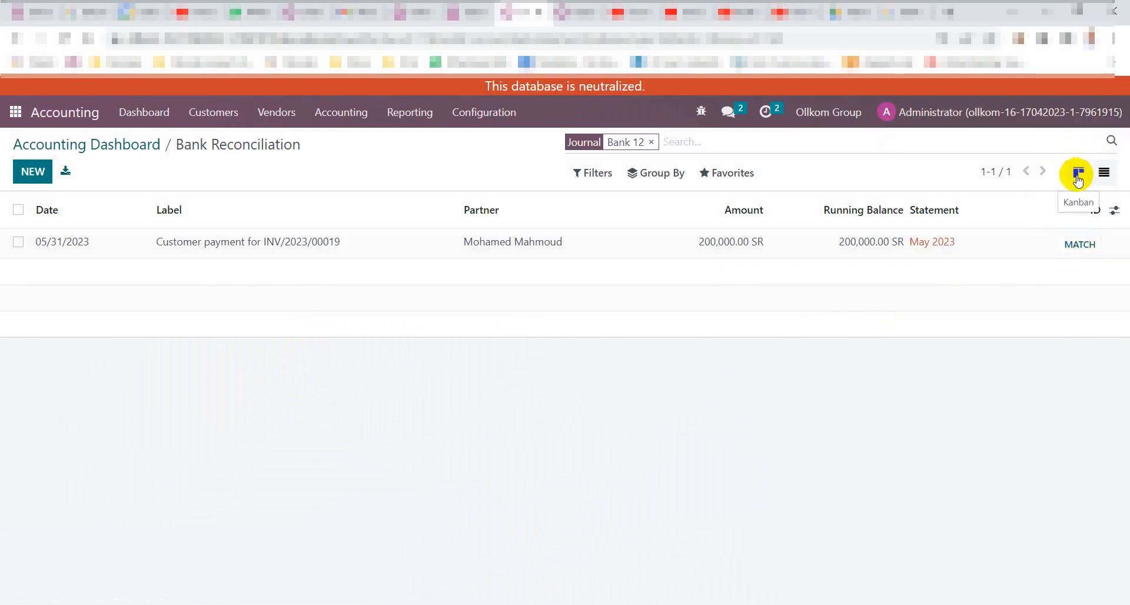
# Step: Switch Bank Reconciliation to Kanban to see the 200,000 SR transaction matched to PBNK12/2023/00001
pyautogui.click(1078, 173)
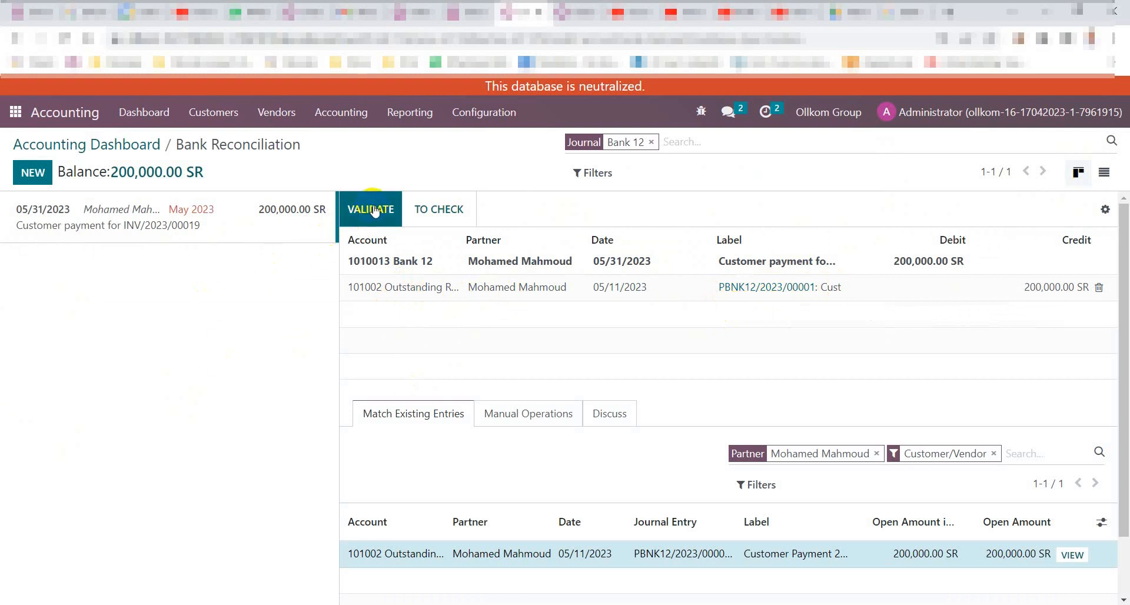
# Step: Bring up invoice INV/2023/00019 from the invoices list in another browser tab
pyautogui.click(468, 12)
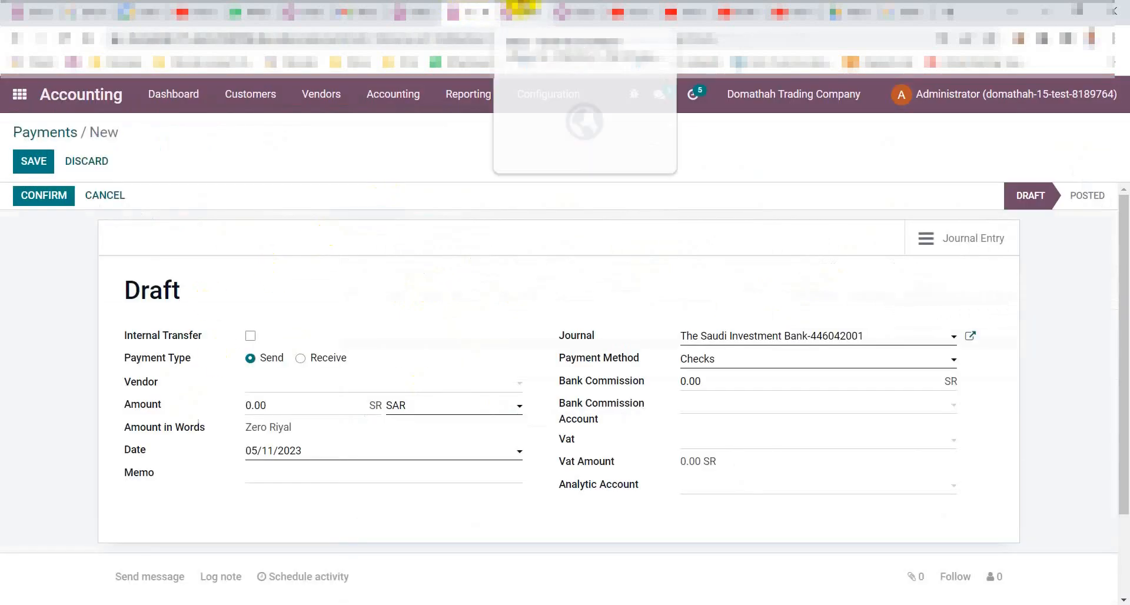
pyautogui.click(521, 9)
pyautogui.click(569, 11)
pyautogui.click(136, 239)
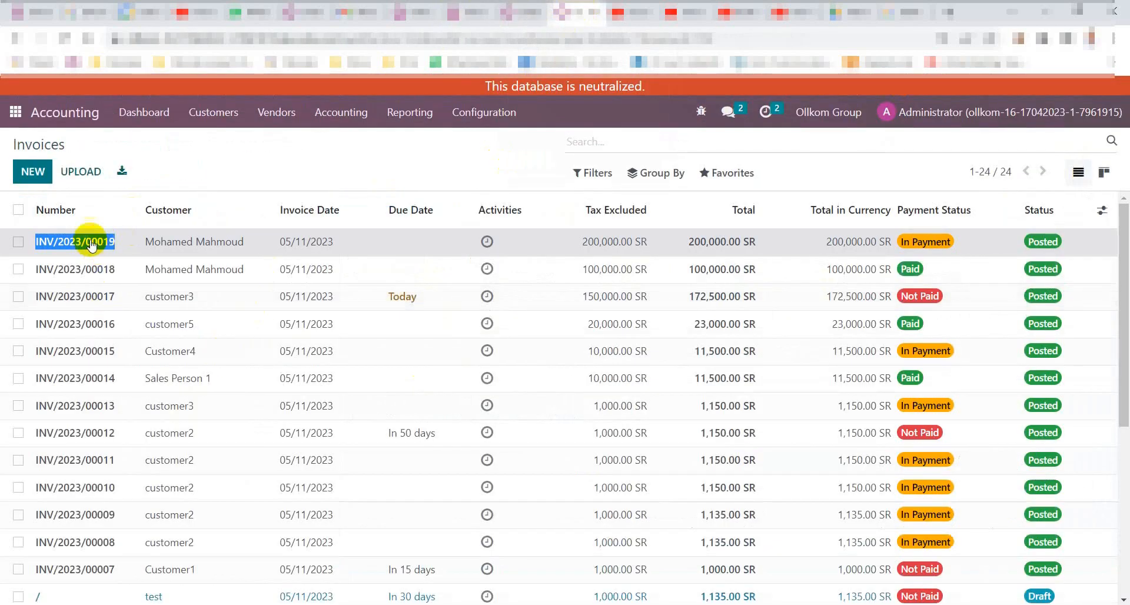
pyautogui.click(931, 249)
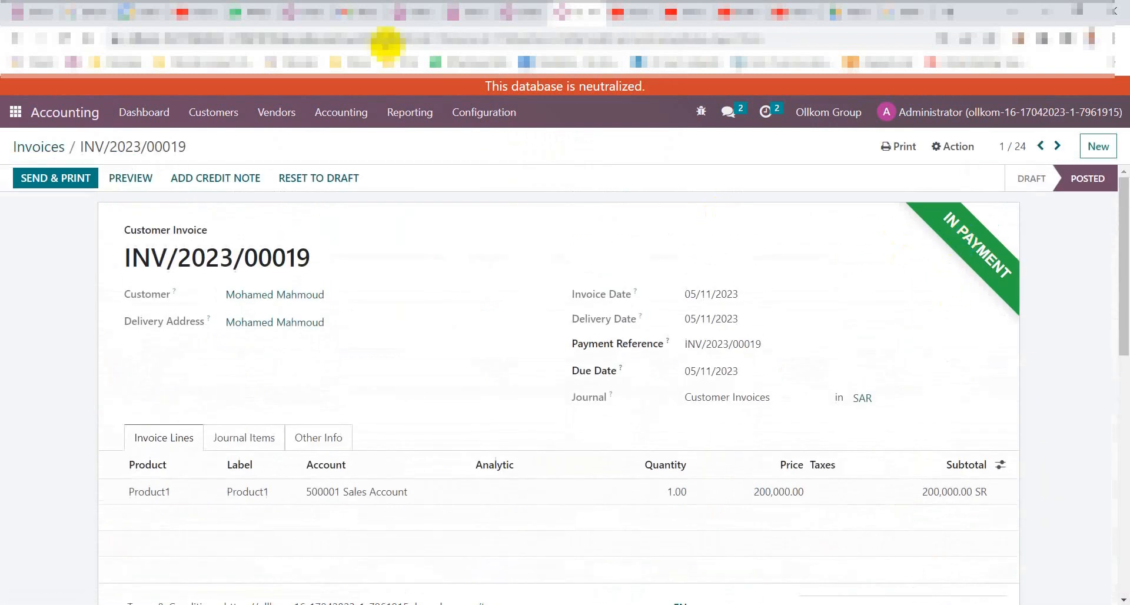
# Step: Validate the transaction's match with the payment and reload the invoice to show PAID
pyautogui.click(528, 12)
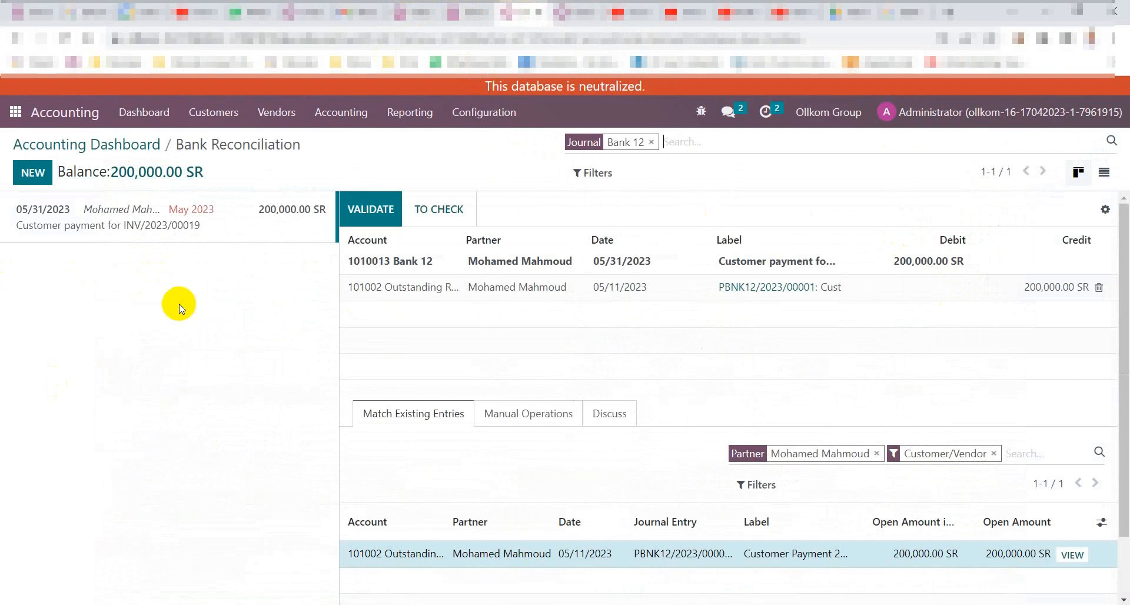
pyautogui.click(371, 212)
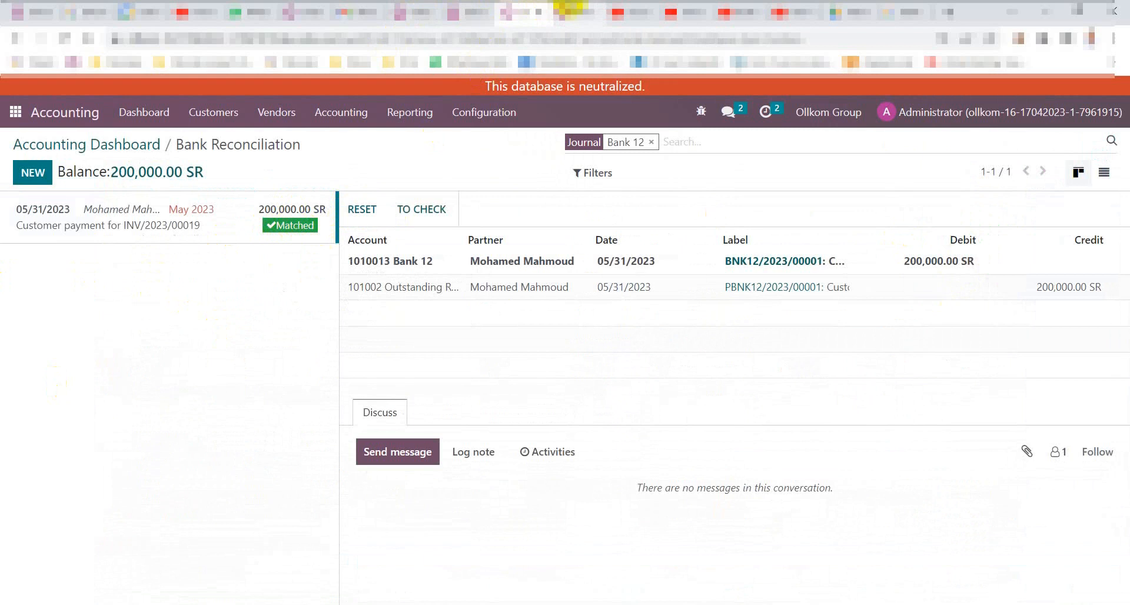
pyautogui.click(580, 10)
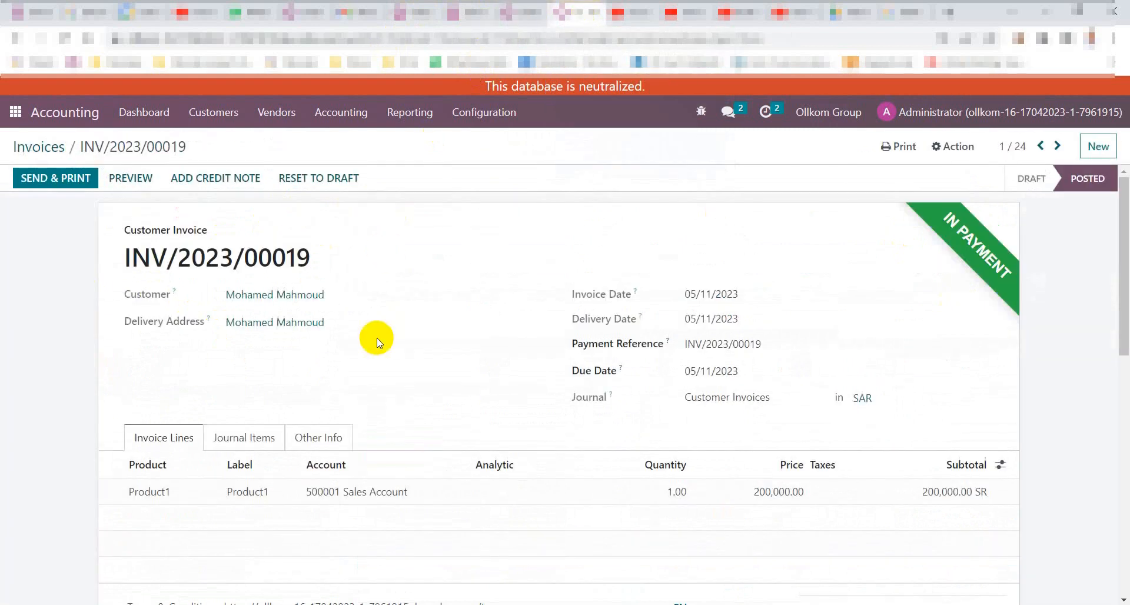
pyautogui.scroll(-2, 568, 401)
pyautogui.scroll(-1, 574, 419)
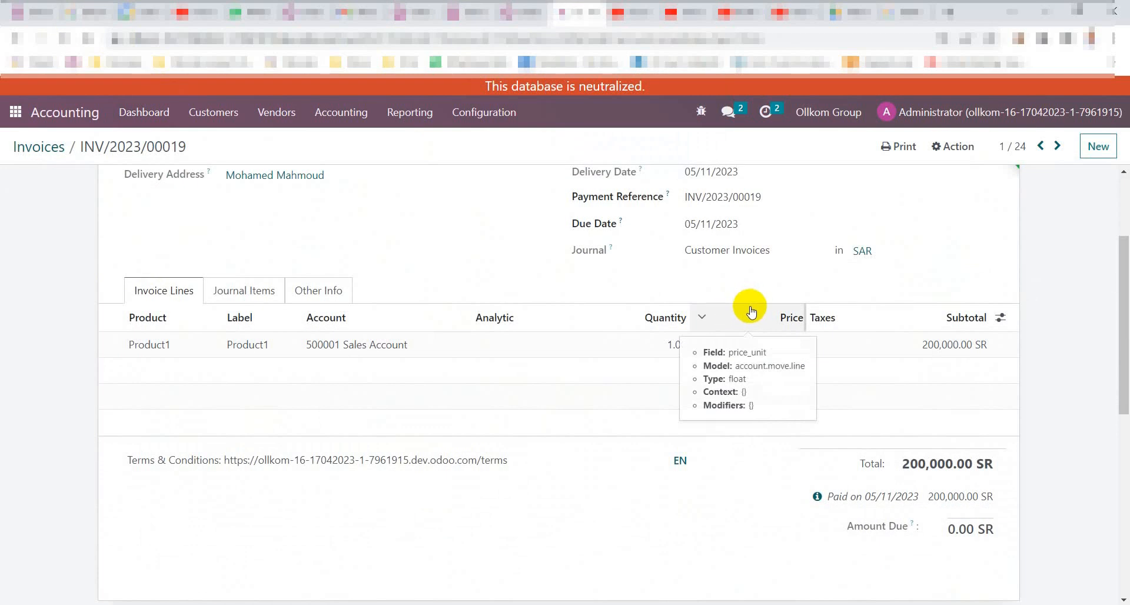
pyautogui.press('F5')
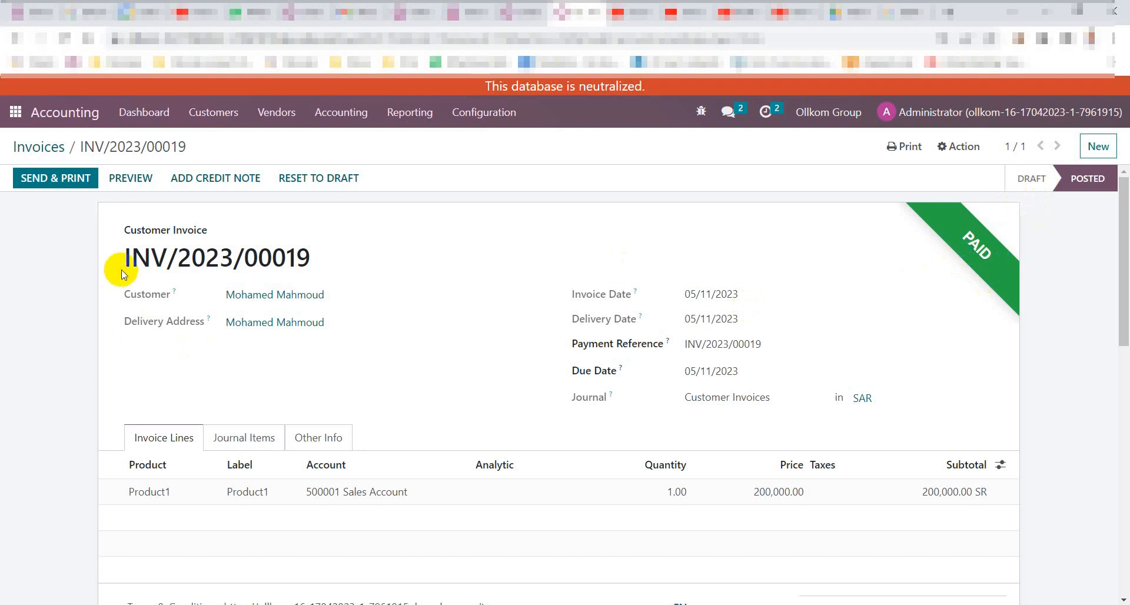
pyautogui.moveTo(120, 258); pyautogui.dragTo(333, 270)
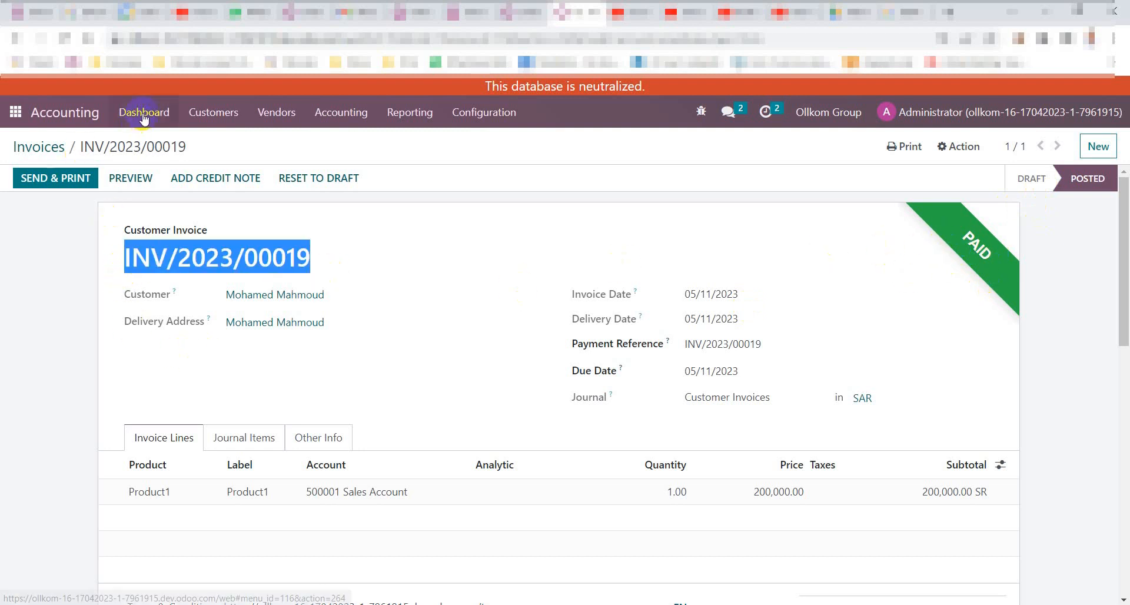
# Step: Check Bank 12's 0.00 dashboard balance, then list its transactions: one 200,000 SR payment in May 2023
pyautogui.click(507, 12)
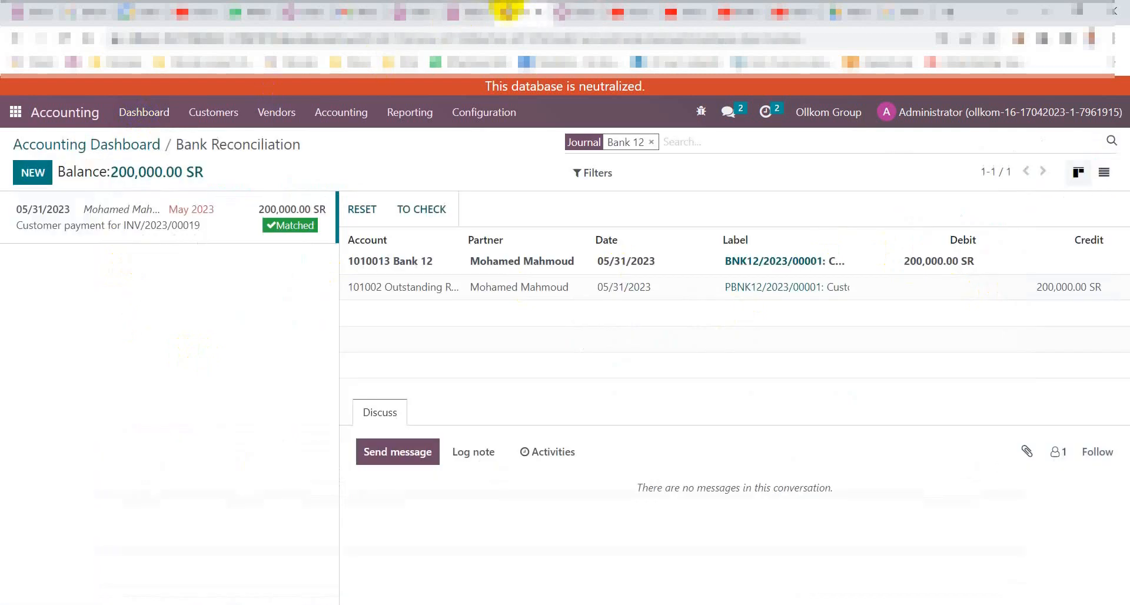
pyautogui.click(143, 112)
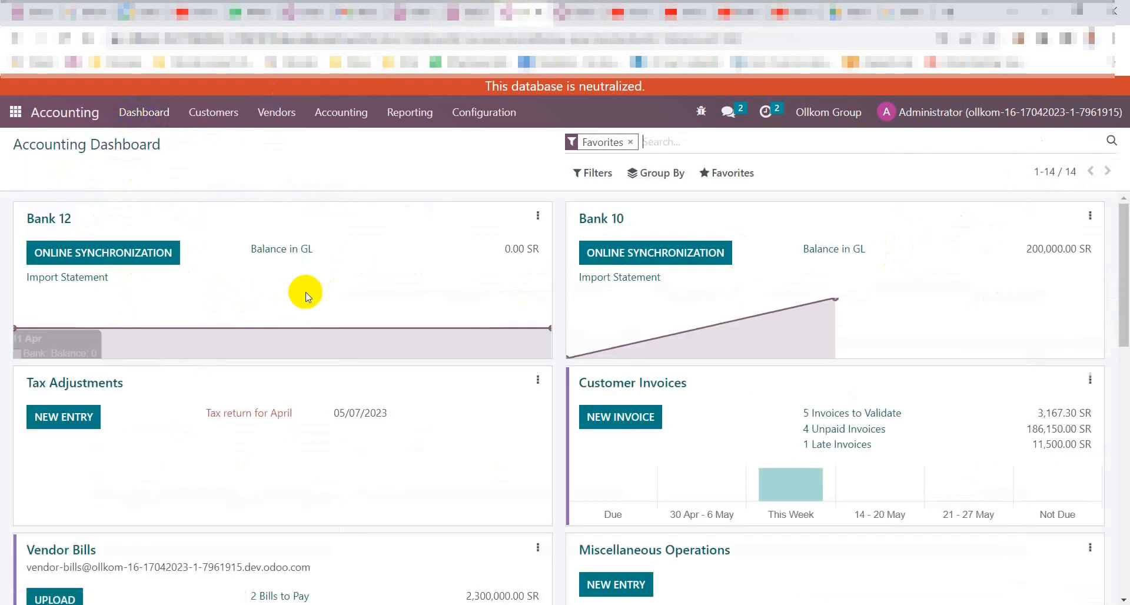
pyautogui.moveTo(507, 252); pyautogui.dragTo(524, 249)
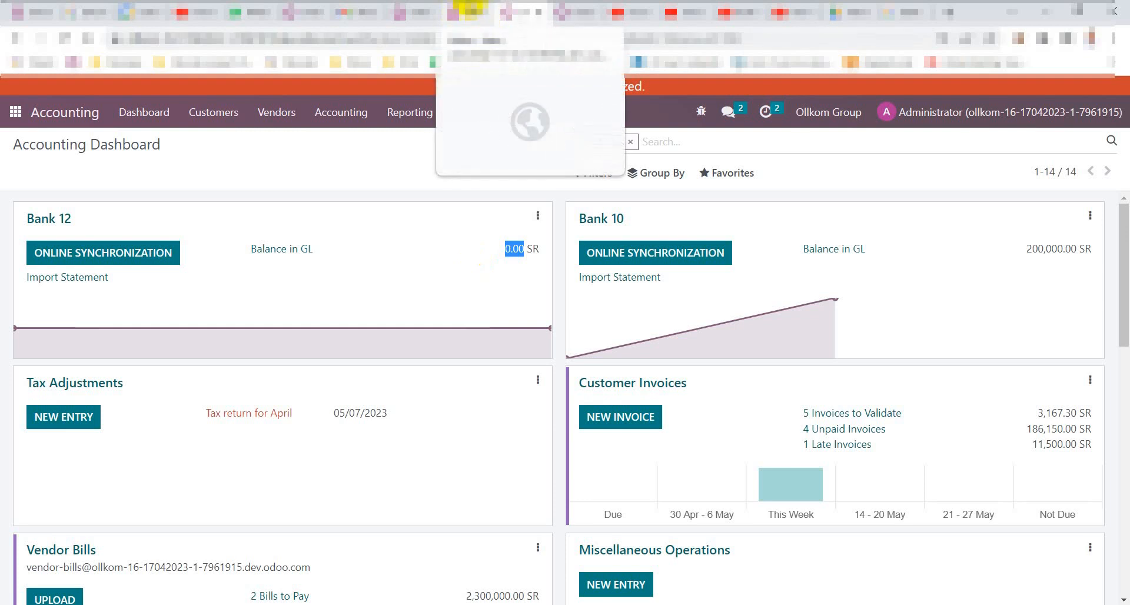
pyautogui.click(54, 217)
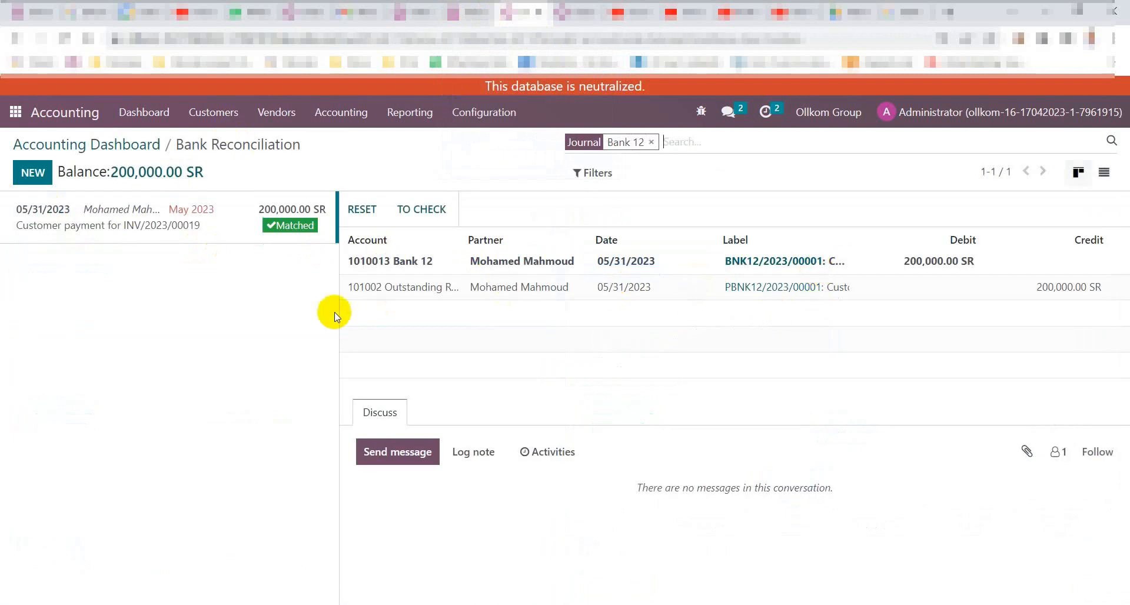
pyautogui.click(1104, 172)
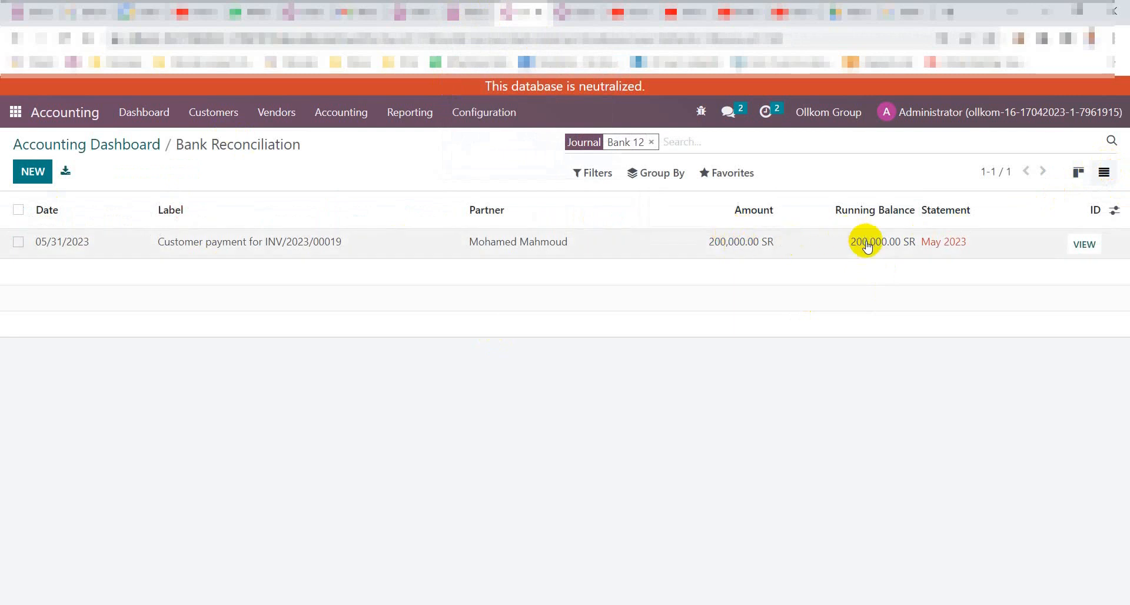
# Step: Set the May 2023 statement's starting balance to 100000, giving a 300,000.00 ending balance
pyautogui.click(946, 242)
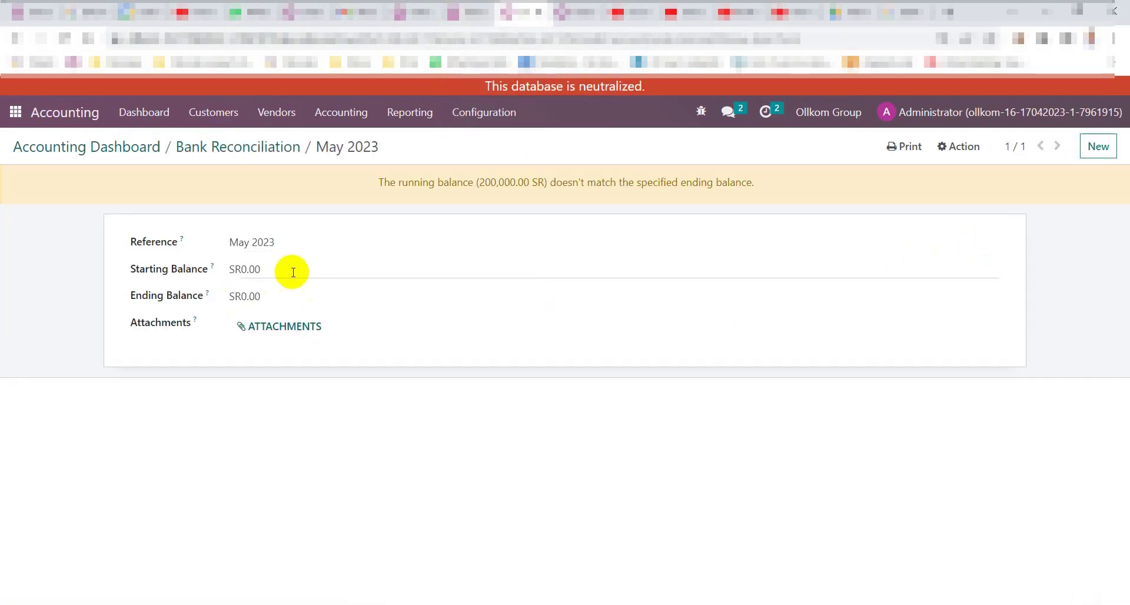
pyautogui.moveTo(291, 269); pyautogui.dragTo(2, 284)
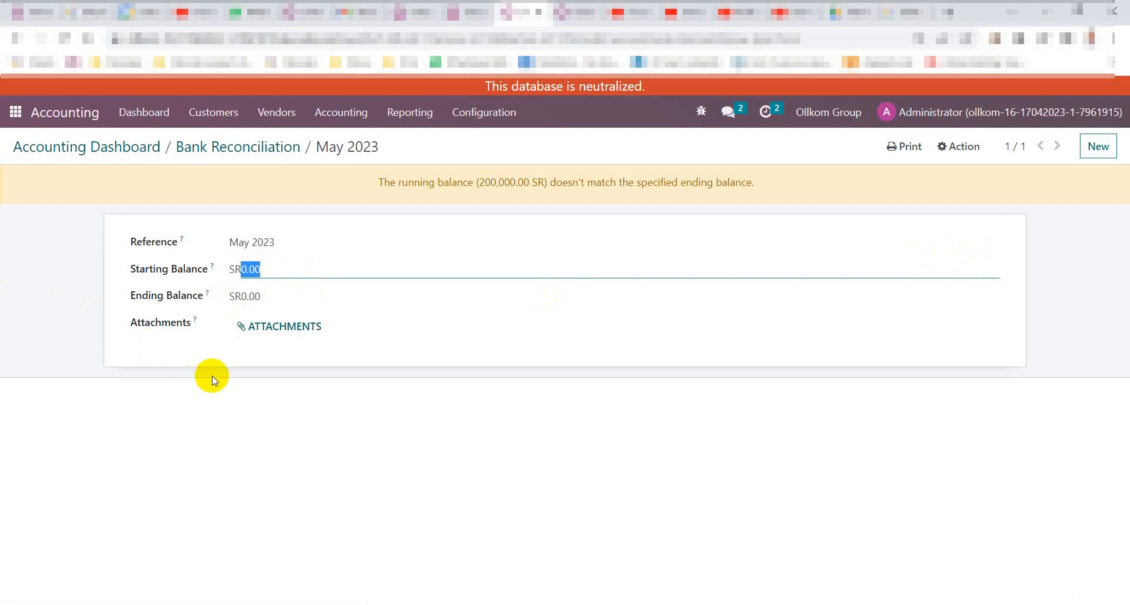
pyautogui.write('100000')
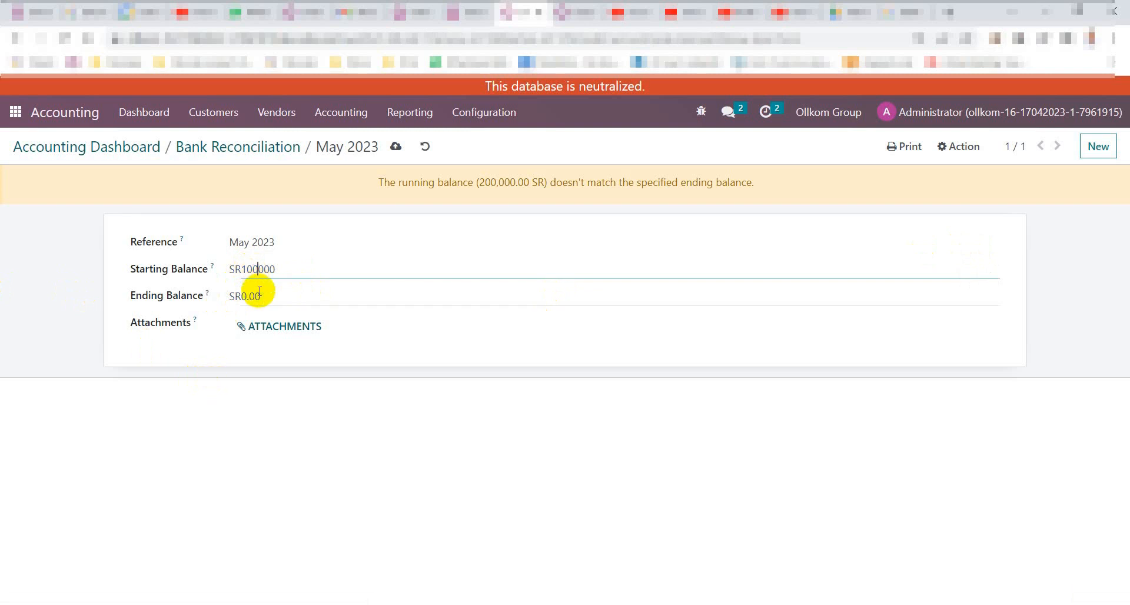
pyautogui.click(97, 301)
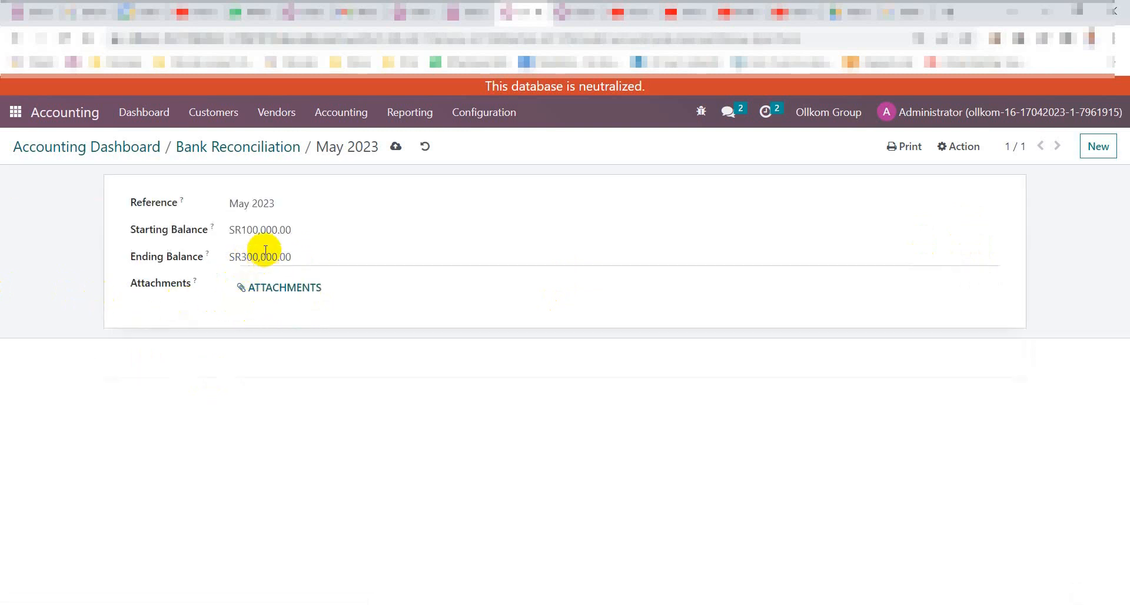
pyautogui.click(260, 257)
pyautogui.doubleClick(260, 229)
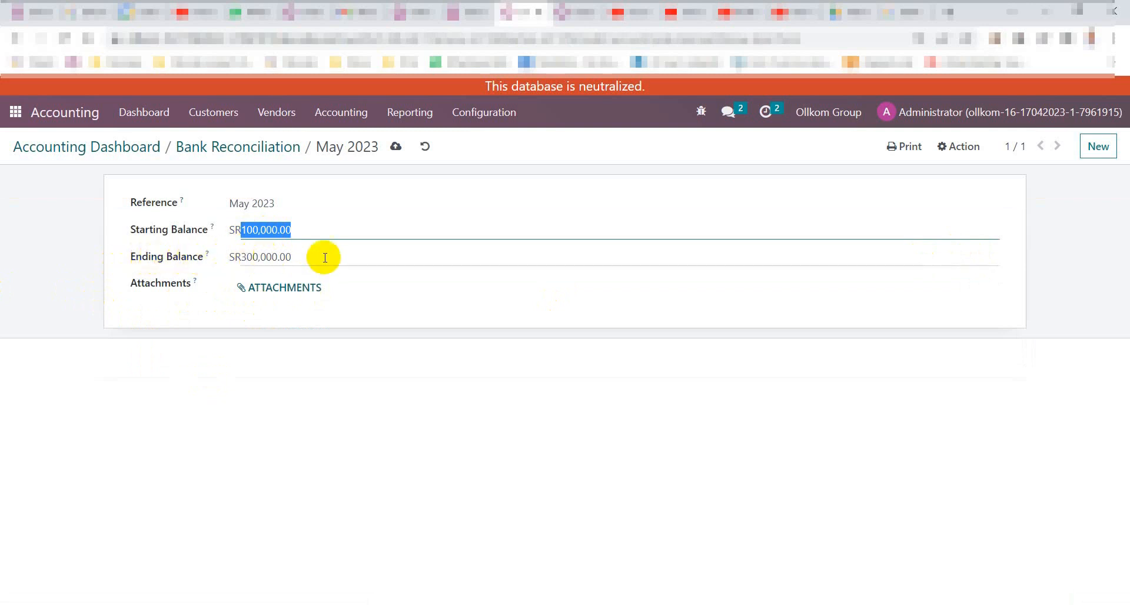
pyautogui.doubleClick(260, 256)
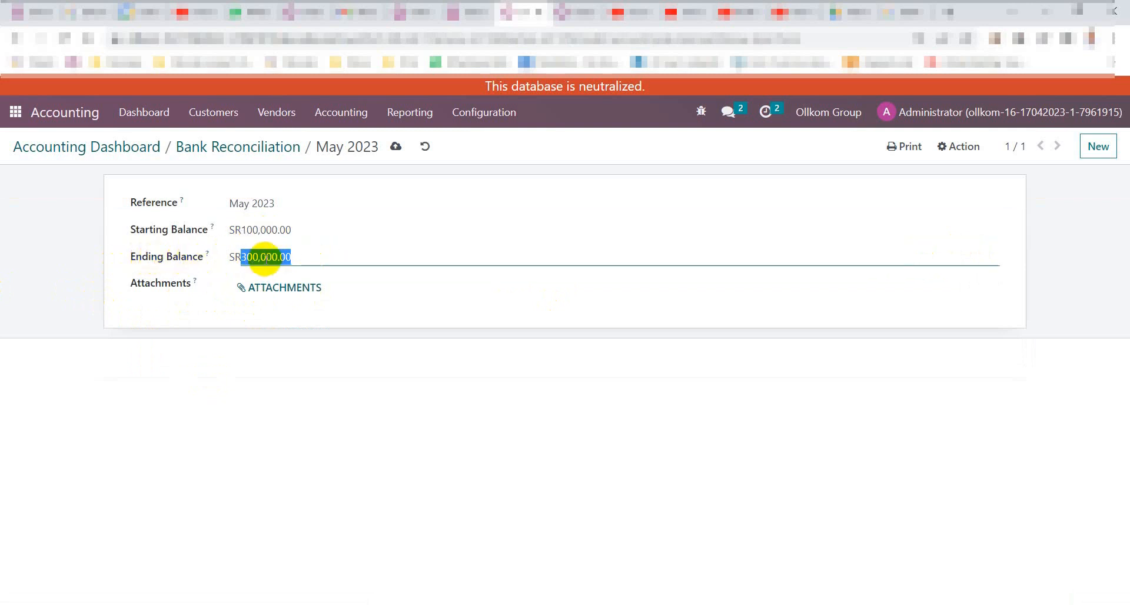
# Step: Save the statement and return to the dashboard showing Bank 12 at 300,000 SR
pyautogui.click(396, 147)
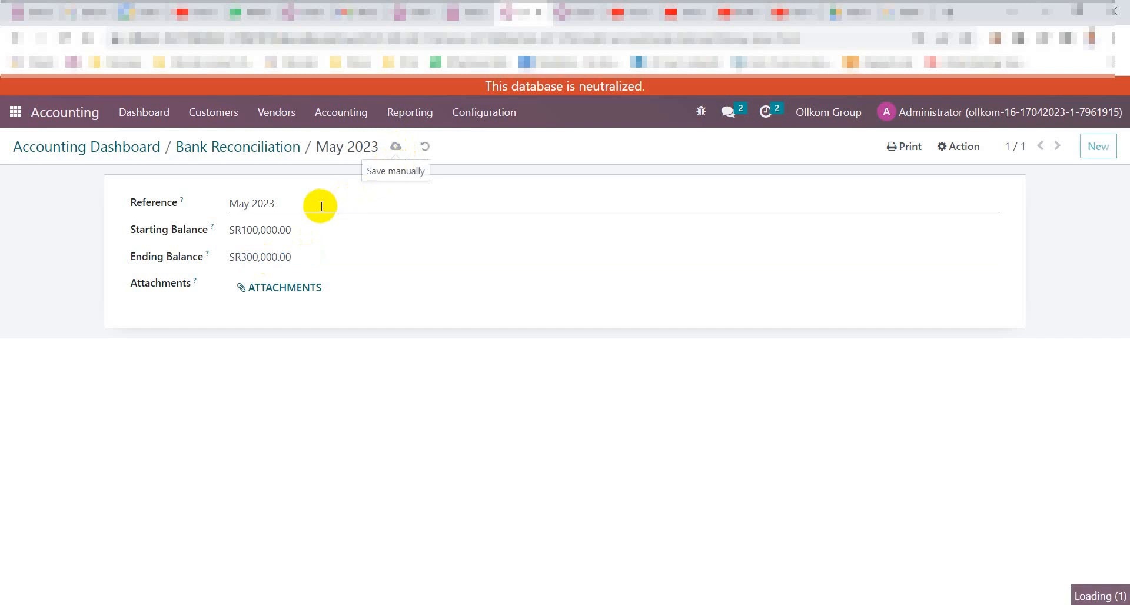
pyautogui.click(141, 148)
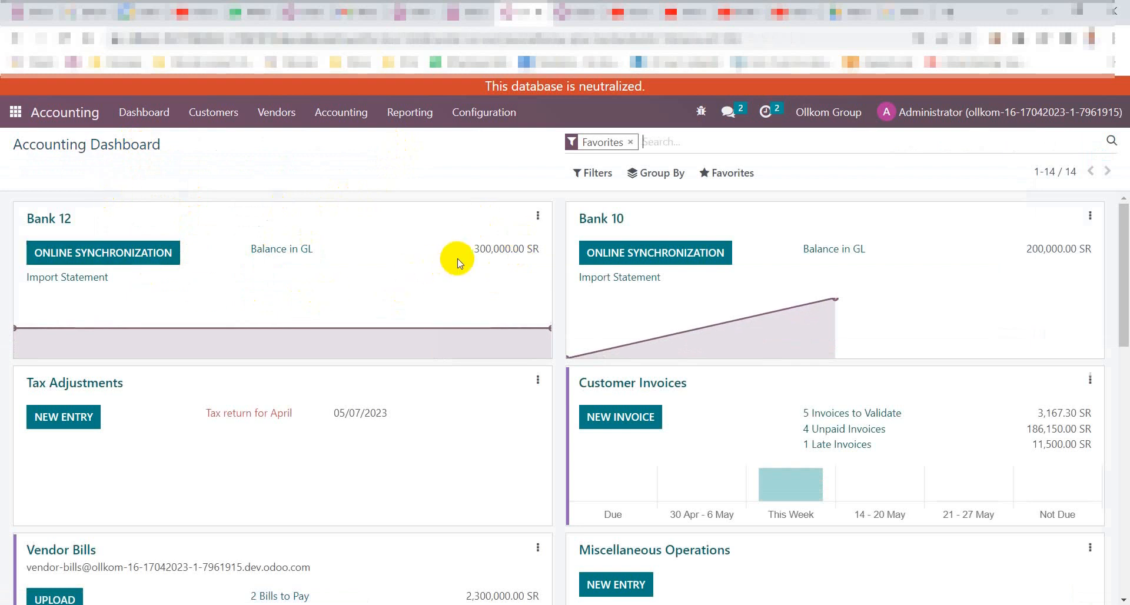
pyautogui.moveTo(468, 249); pyautogui.dragTo(541, 252)
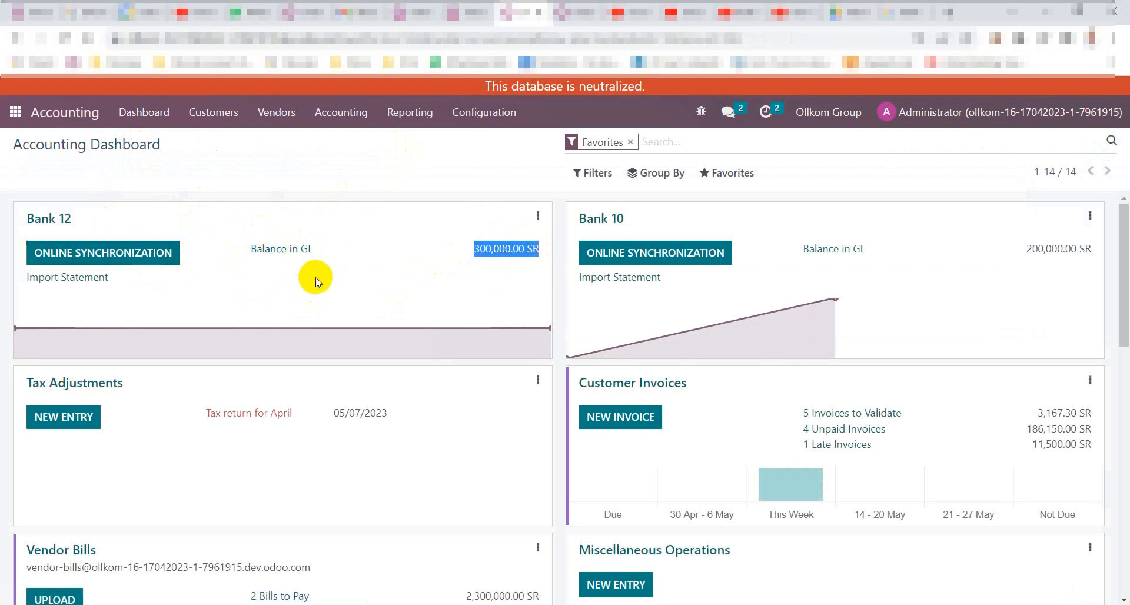
pyautogui.click(284, 250)
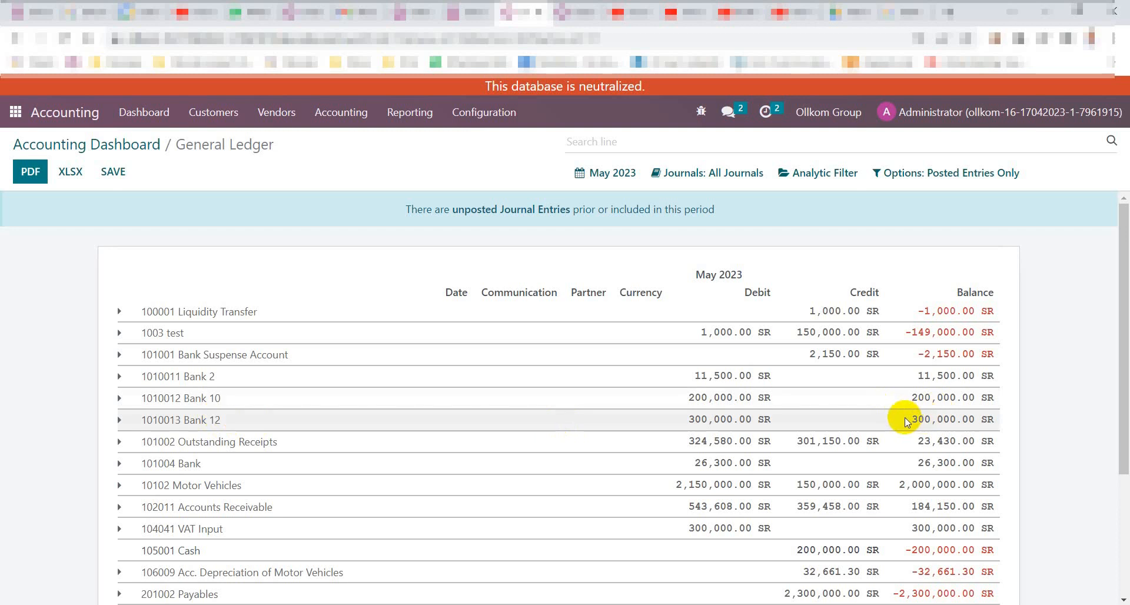
pyautogui.moveTo(913, 419); pyautogui.dragTo(984, 419)
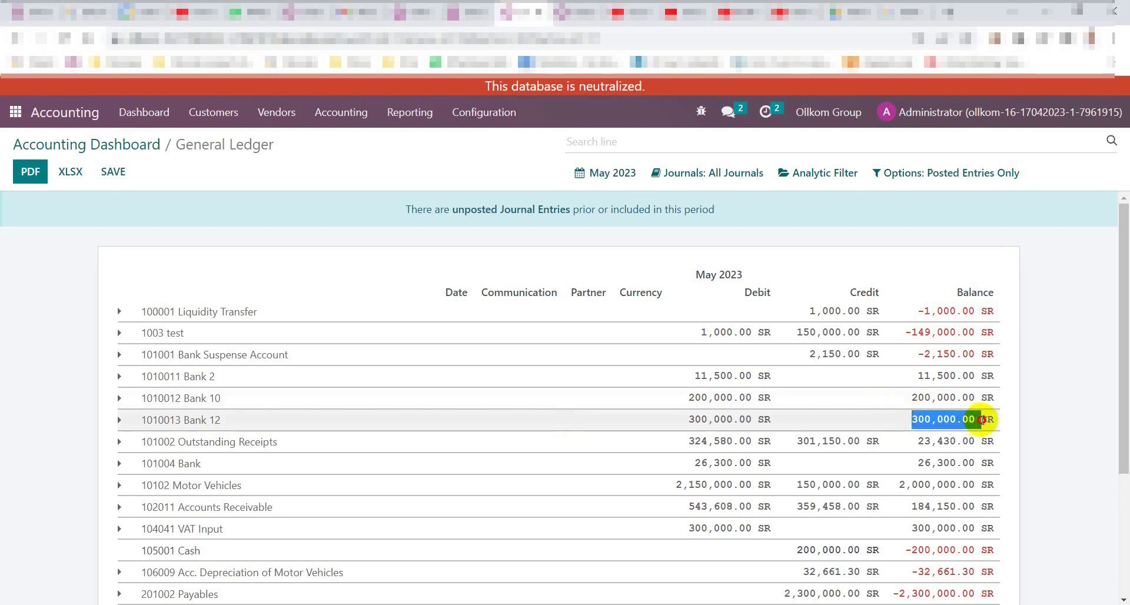
pyautogui.click(146, 148)
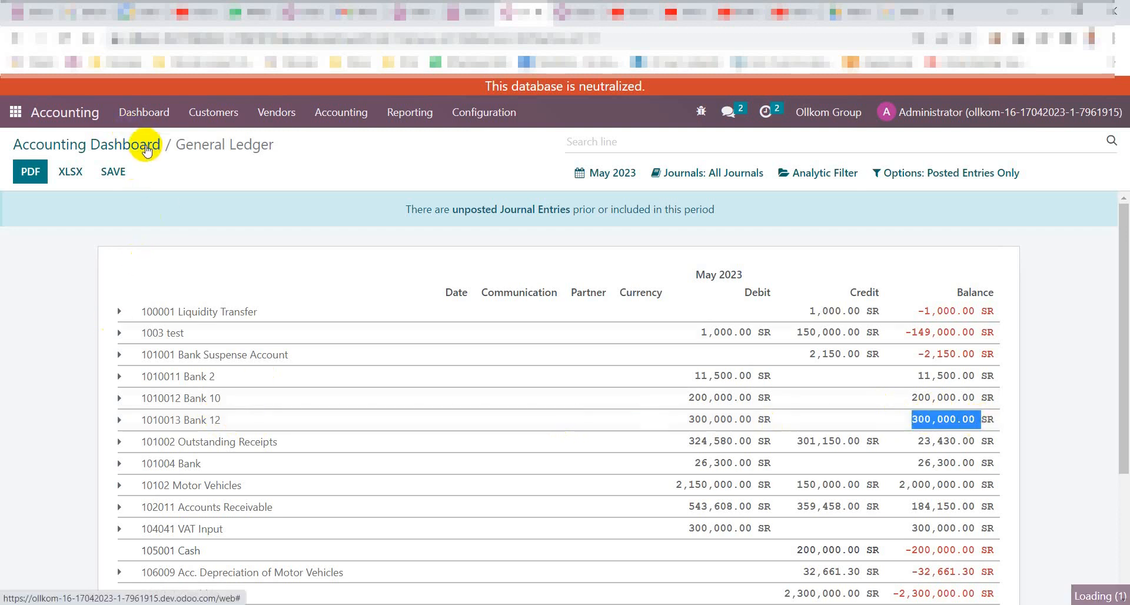
pyautogui.click(535, 219)
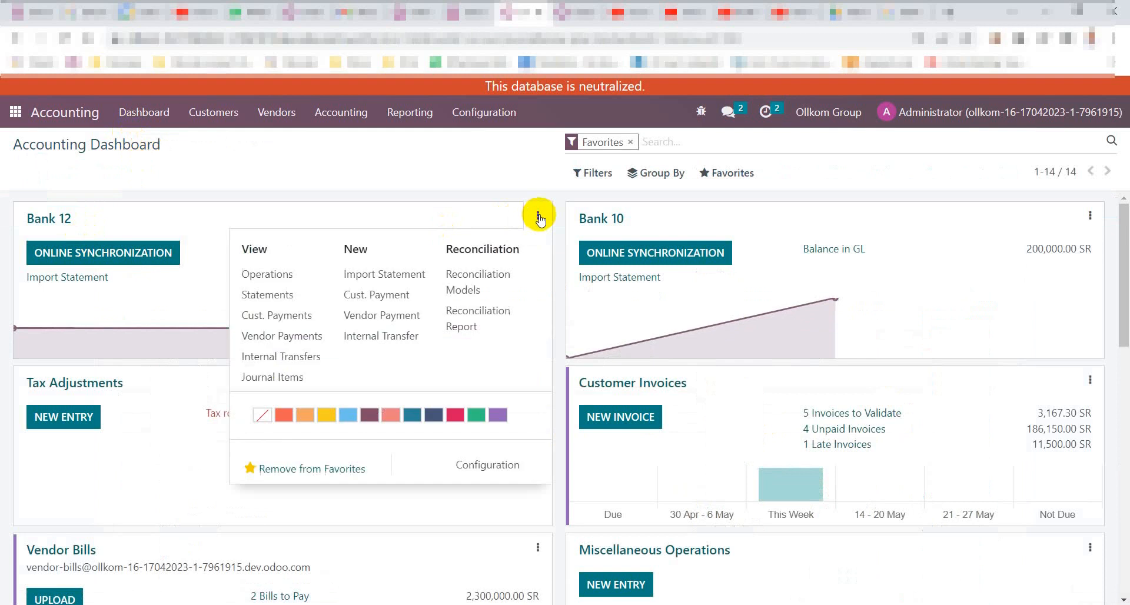
pyautogui.click(510, 467)
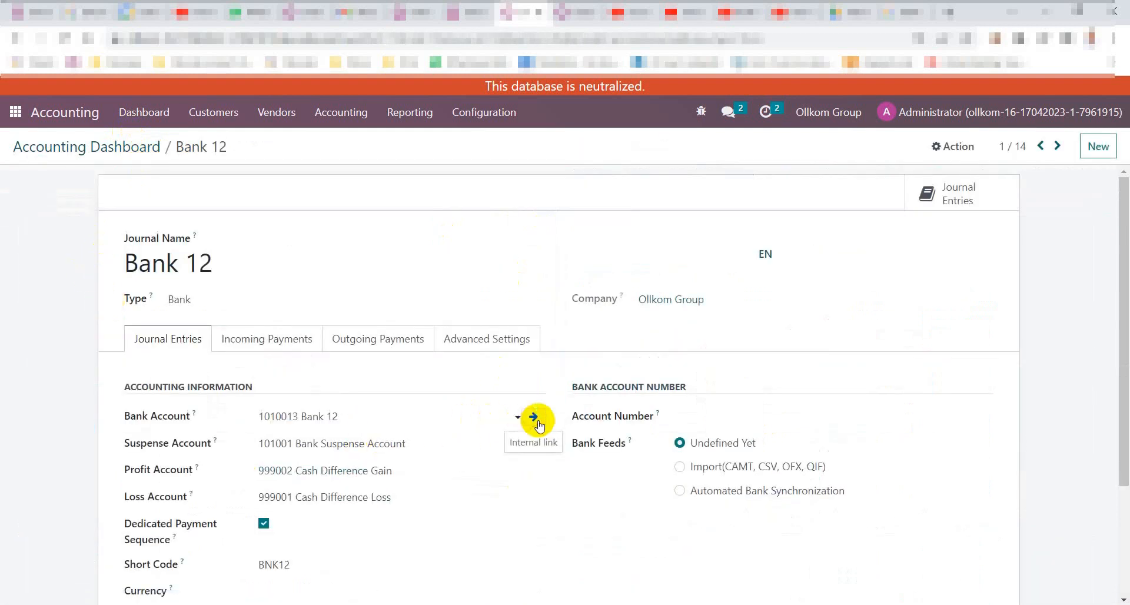
pyautogui.click(533, 417)
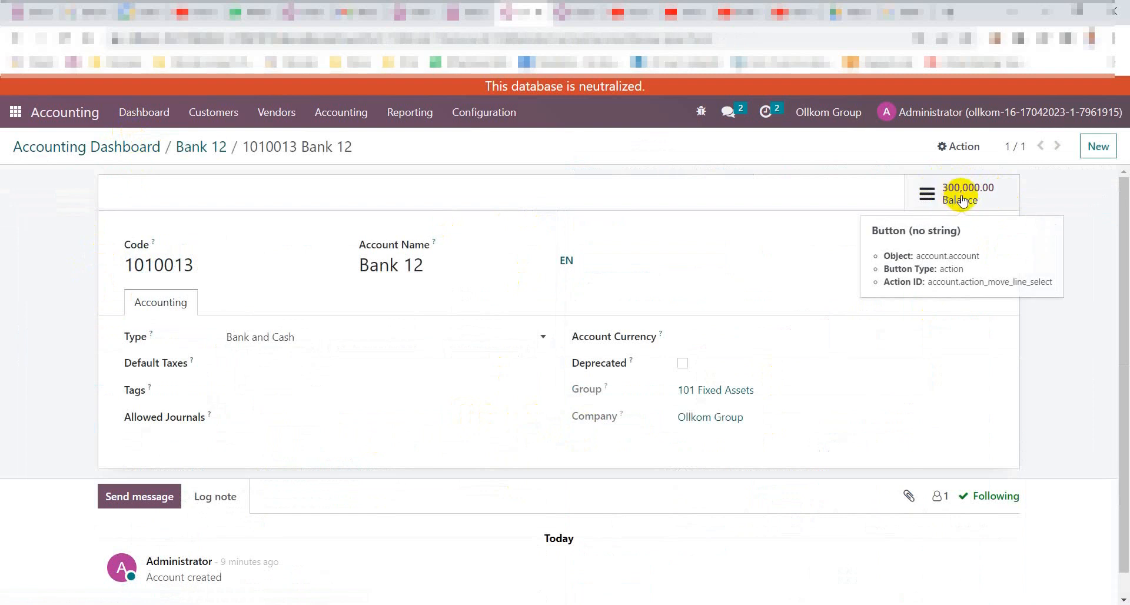
pyautogui.click(130, 149)
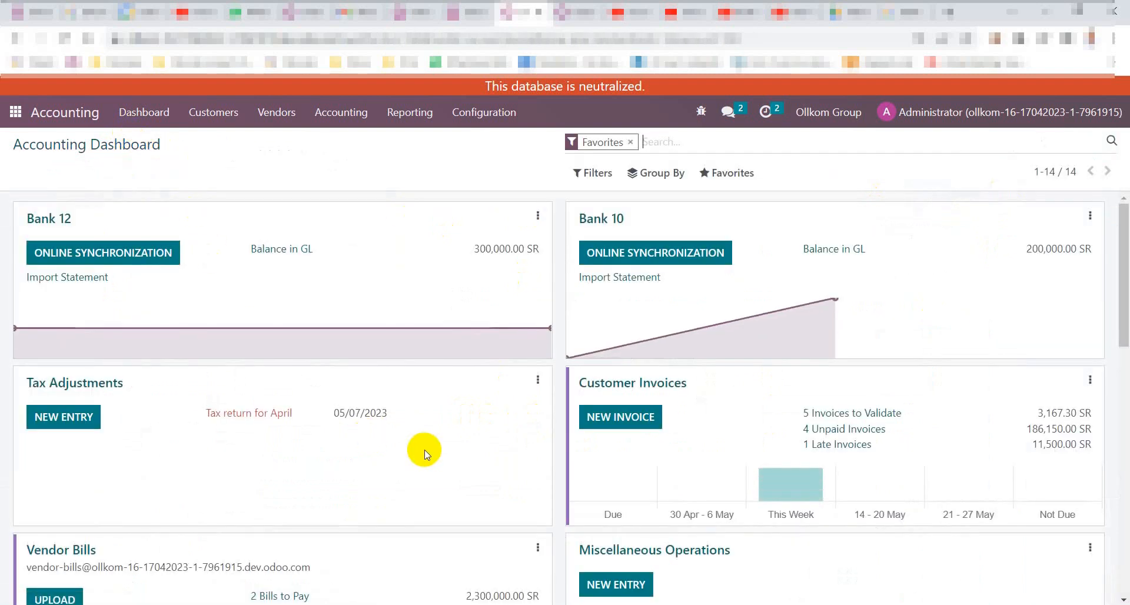